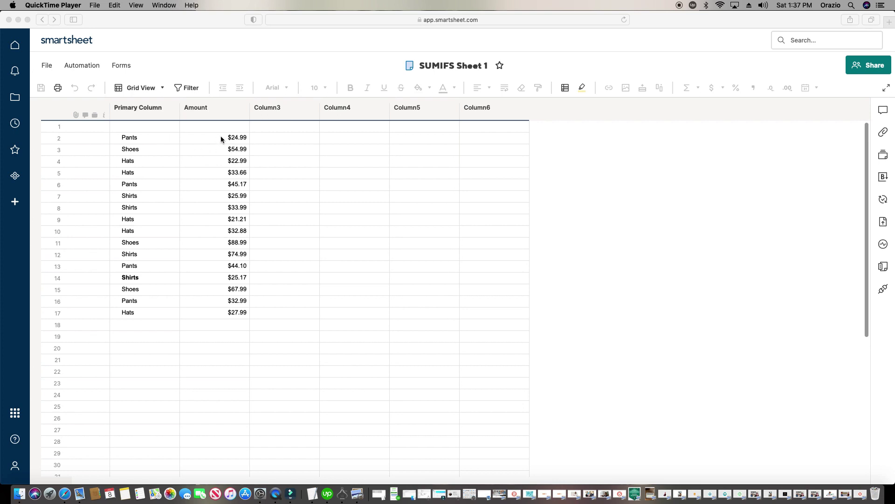
- Activate SUMIFS Sheet 1 to review its Pants, Shoes, Hats and Shirts amounts in rows 2–17
left_click(222, 161)
left_click_drag(229, 136, 233, 316)
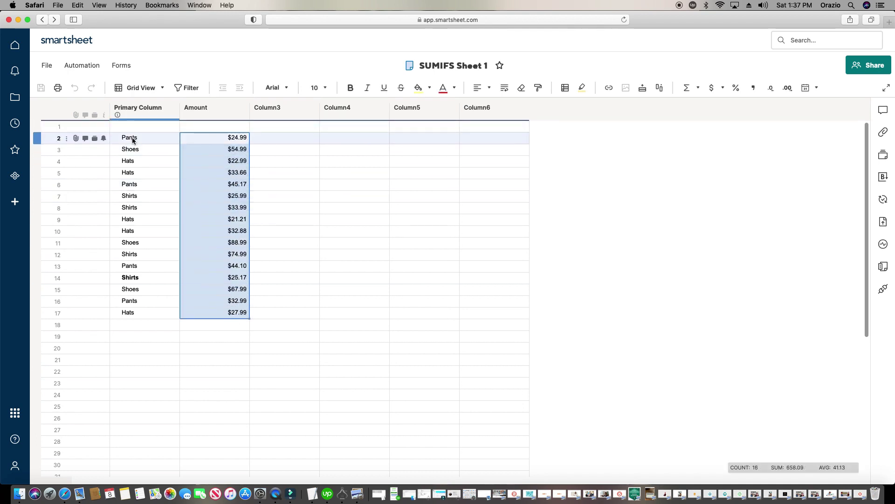
left_click(163, 138)
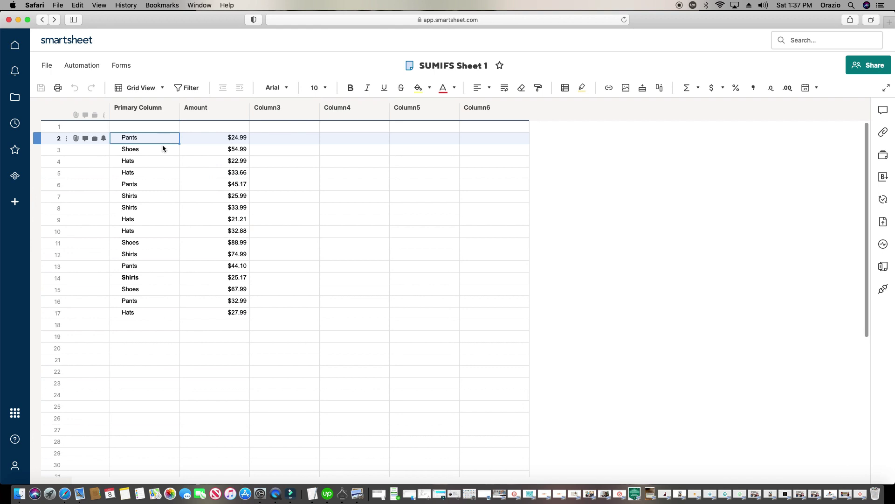
left_click(210, 189)
left_click(166, 187)
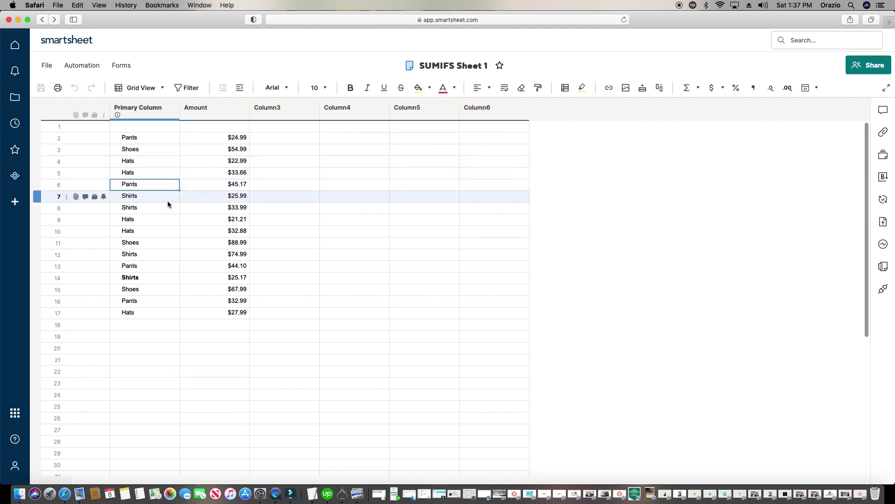
left_click(169, 266)
left_click(205, 267)
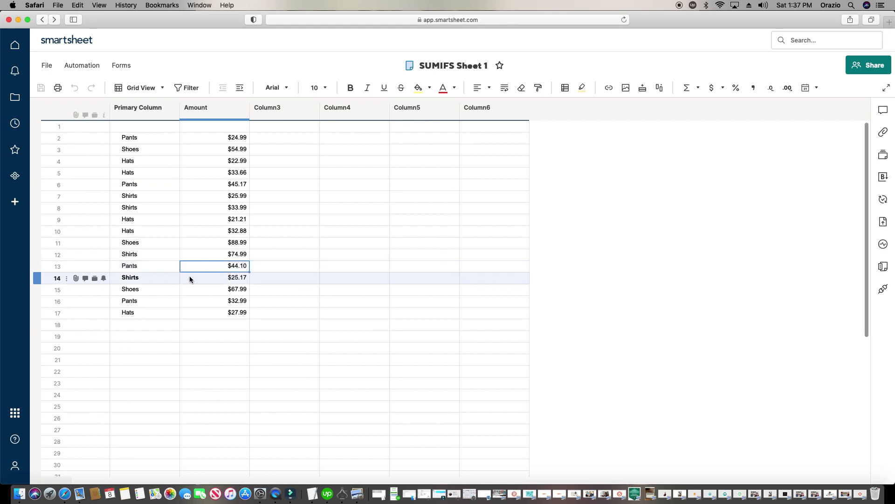
left_click(211, 302)
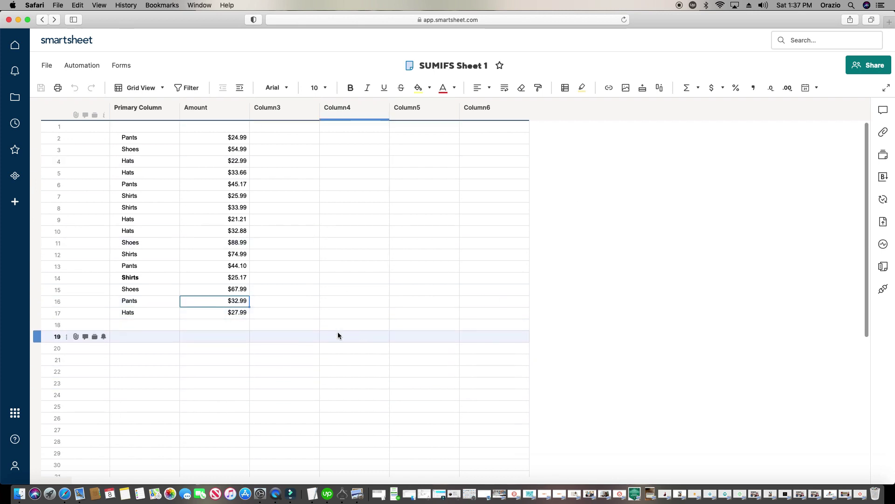
left_click(353, 347)
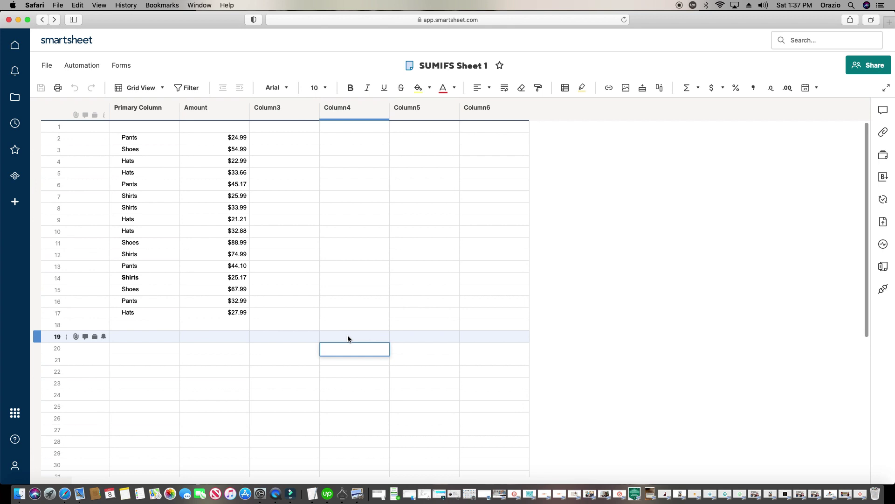
type("=")
- Begin the Column4 row 20 formula as =SUMIFS( using the SUM function suggestions
type("sumifs")
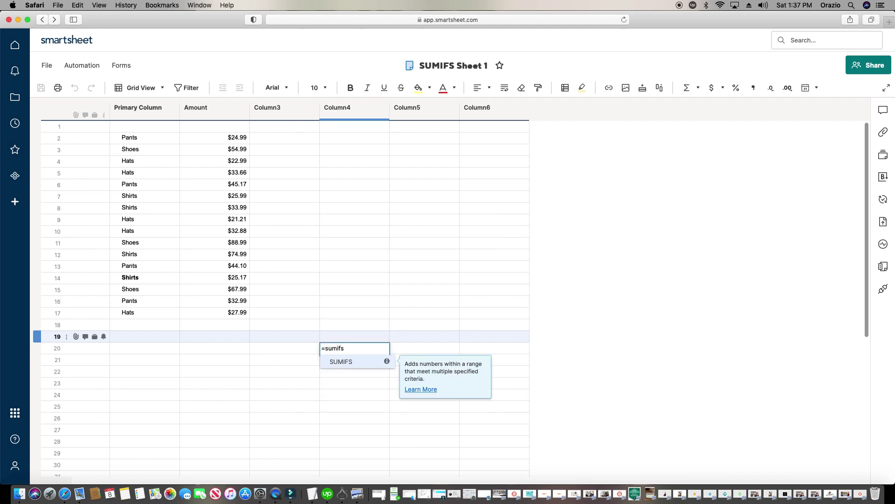
key("BackSpace")
key("BackSpace")
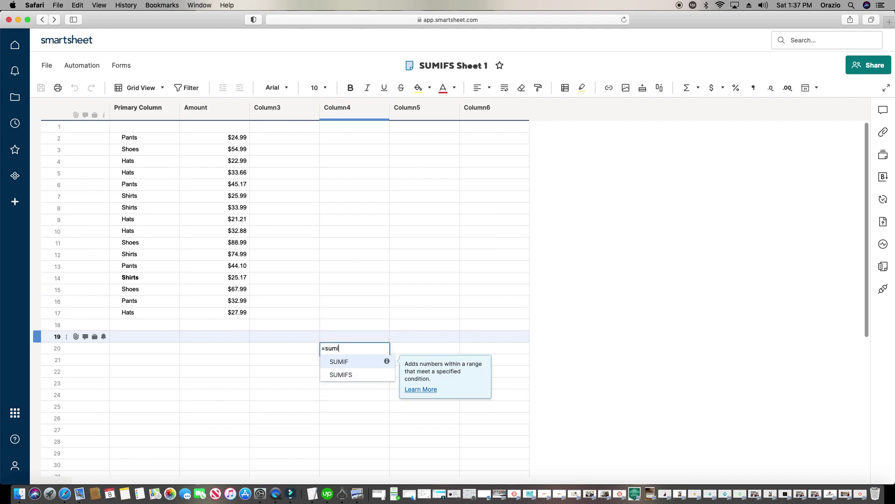
key("BackSpace")
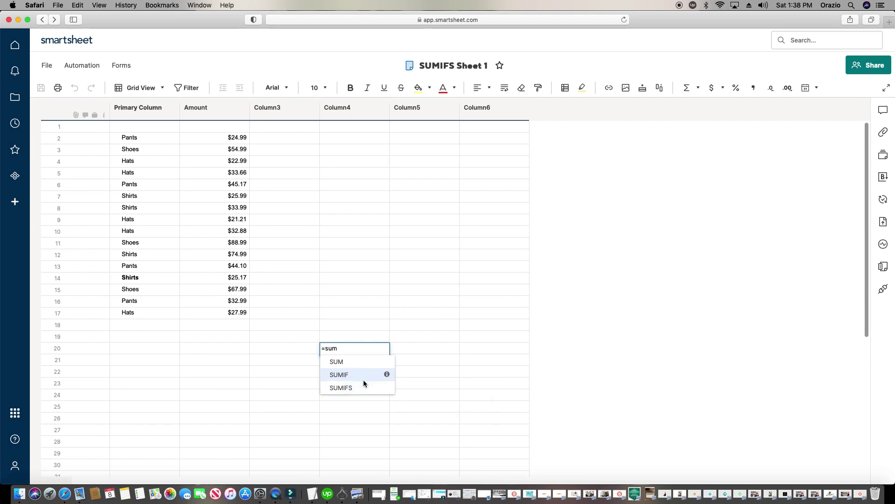
mouse_move(363, 377)
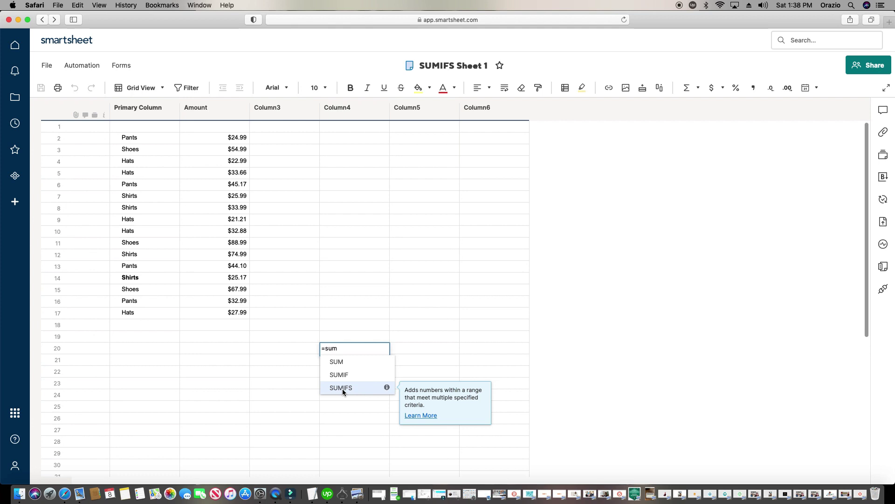
left_click(342, 388)
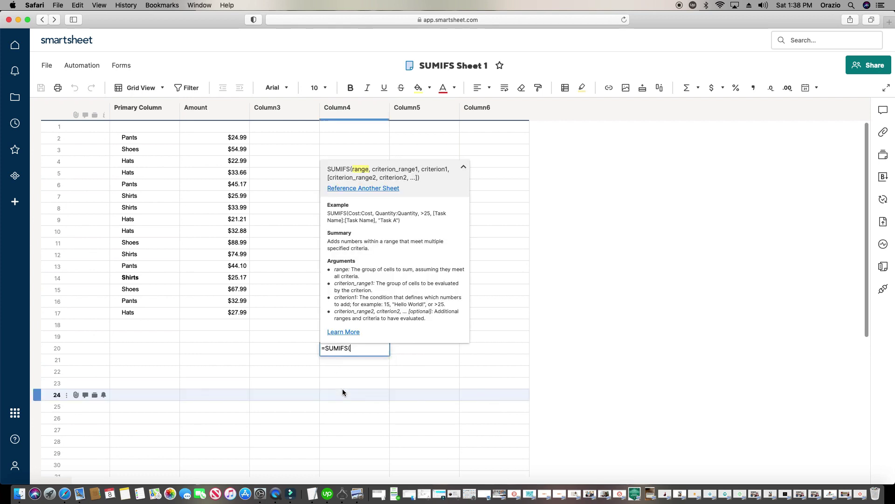
key("BackSpace")
key("BackSpace")
key("BackSpace")
key("BackSpace")
key("BackSpace")
key("BackSpace")
key("BackSpace")
type("sun")
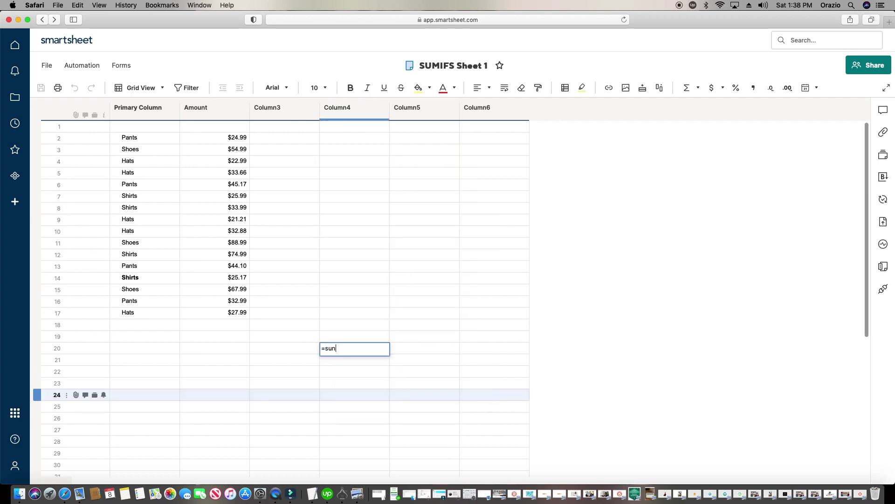
key("BackSpace")
key("BackSpace")
type("mifs")
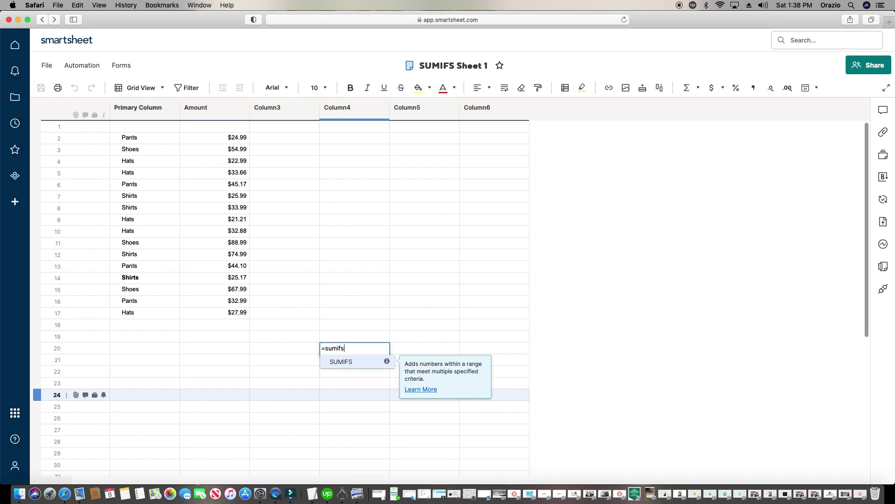
key("Return")
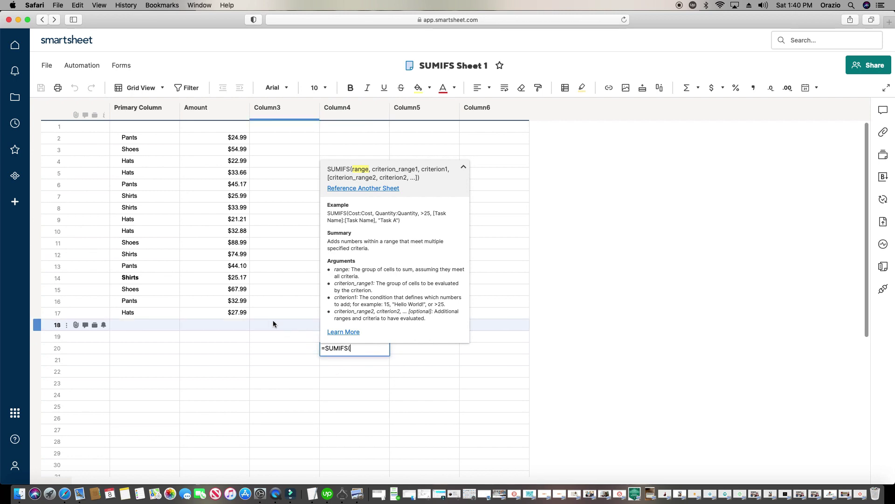
- Set the SUMIFS sum range to Amount2:Amount17
left_click(236, 314)
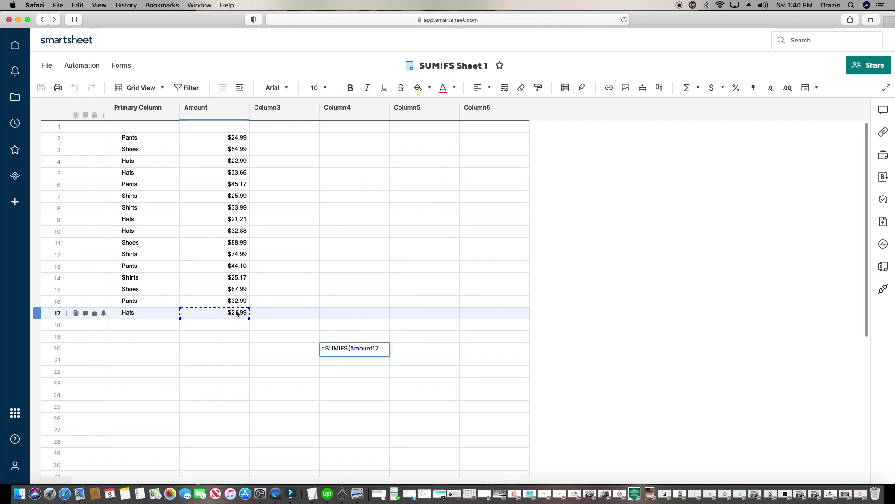
left_click_drag(249, 308, 220, 138)
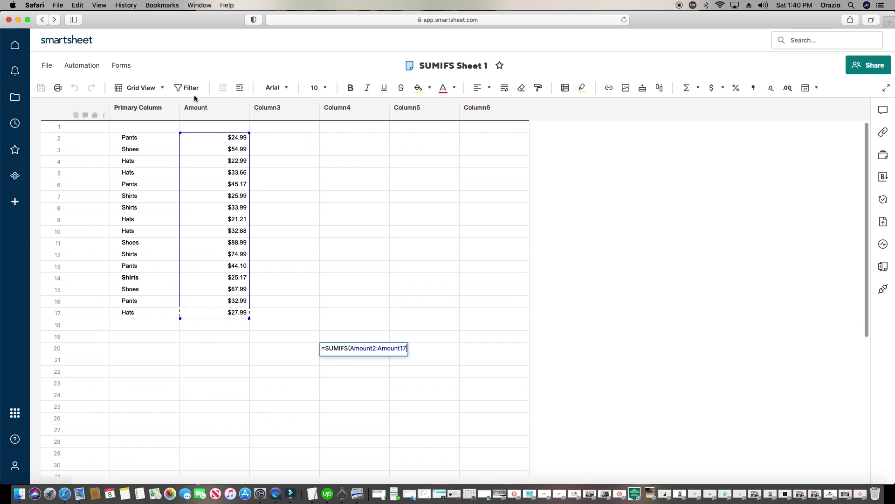
mouse_move(249, 133)
left_mouse_down()
mouse_move(247, 186)
mouse_move(252, 168)
mouse_move(236, 160)
mouse_move(275, 176)
mouse_move(252, 180)
mouse_move(234, 136)
left_mouse_up()
key("BackSpace")
key("BackSpace")
key("BackSpace")
key("BackSpace")
key("BackSpace")
key("BackSpace")
key("BackSpace")
key("BackSpace")
key("BackSpace")
key("BackSpace")
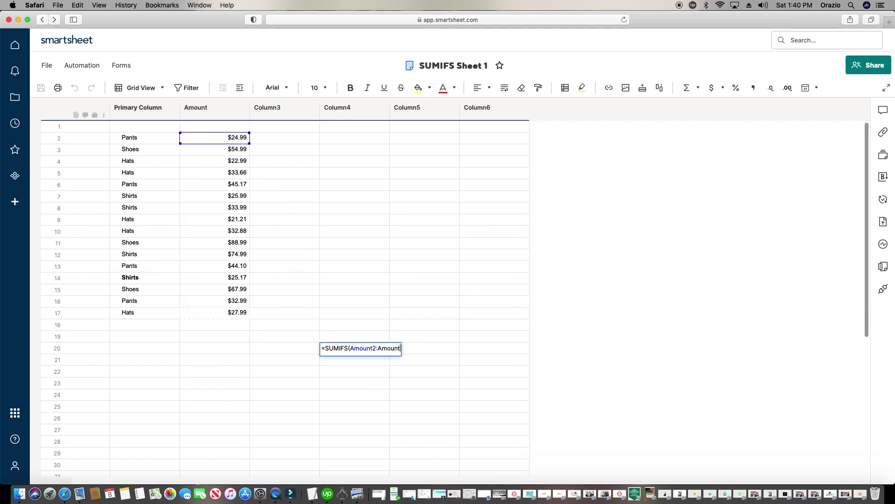
key("BackSpace")
key("BackSpace")
key("BackSpace")
key("BackSpace")
key("BackSpace")
key("BackSpace")
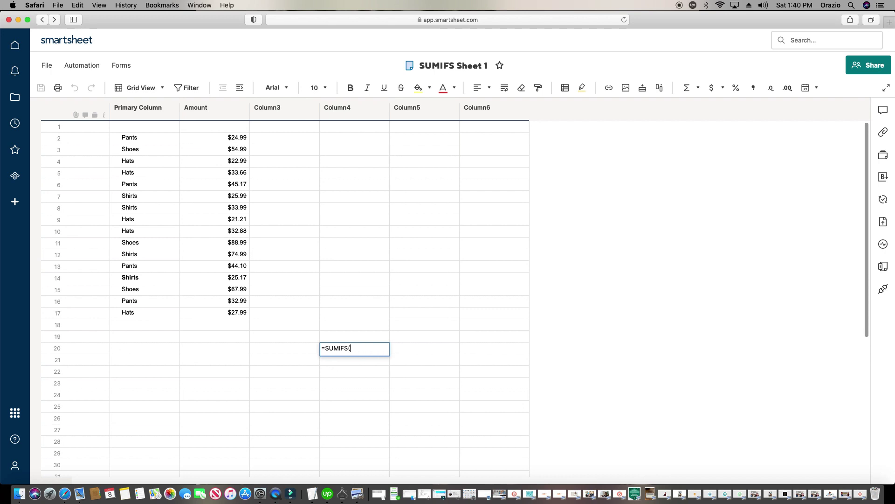
type("Amount")
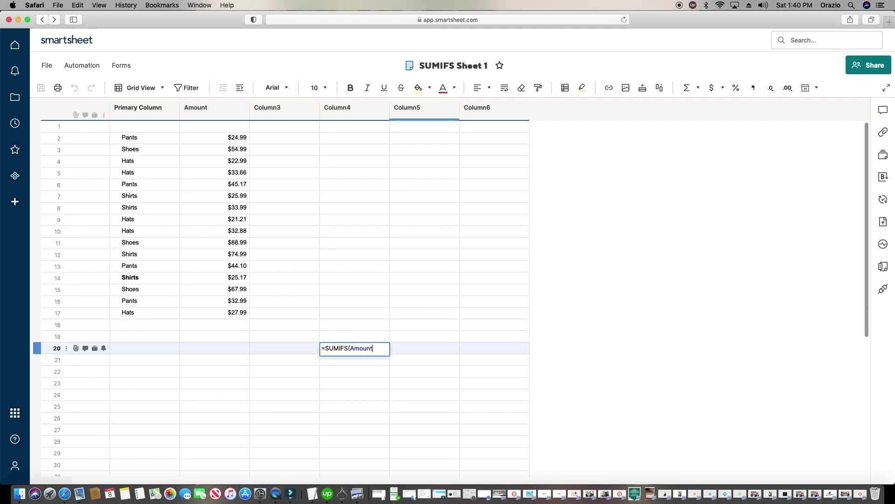
type("2:Amount")
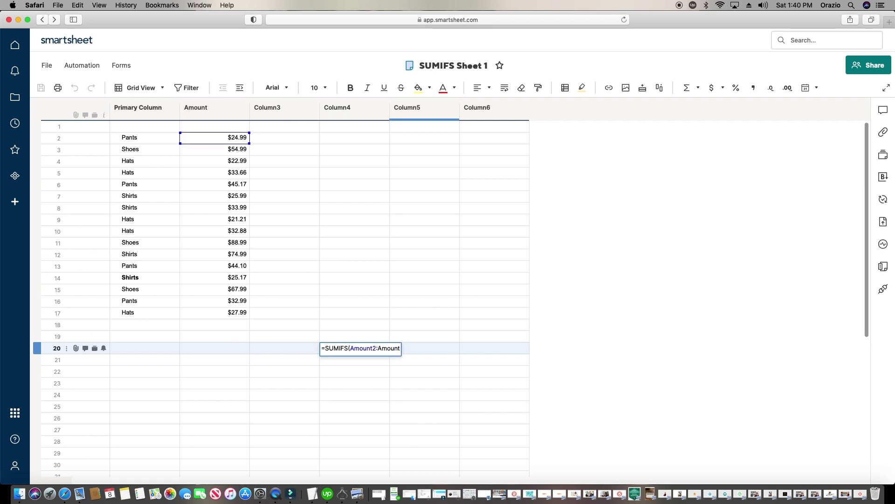
type("17,")
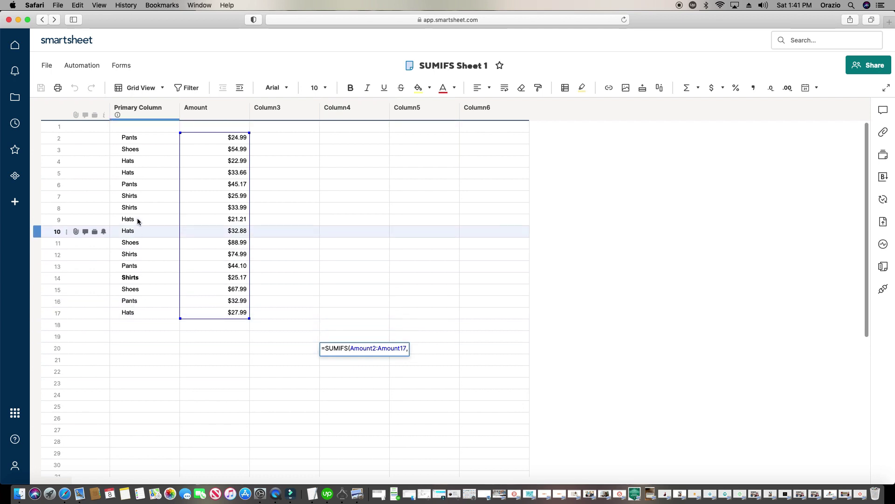
- Add [Primary Column]2:[Primary Column]17 as the criterion range and "Pants" as the criterion
left_click(142, 314)
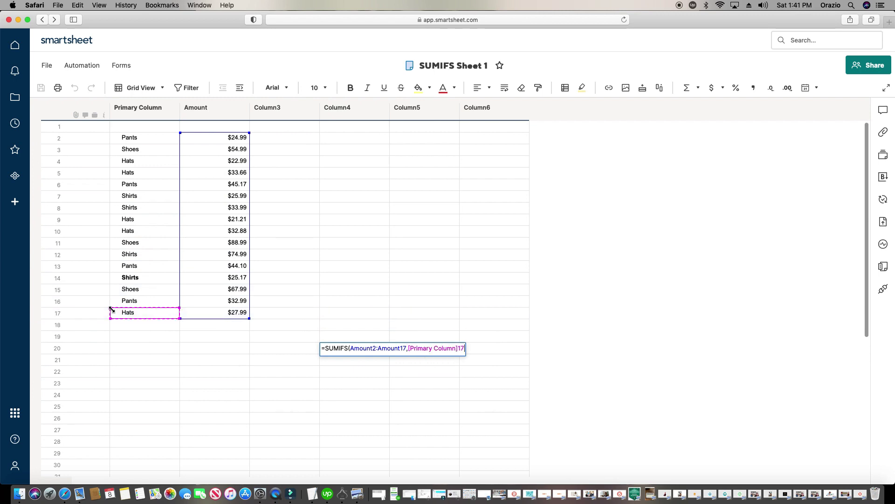
left_click_drag(111, 308, 117, 139)
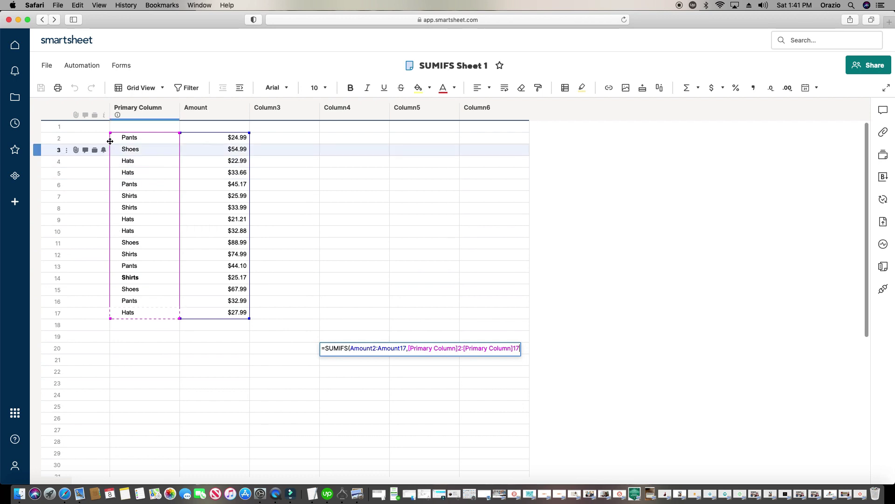
left_click_drag(113, 135, 121, 296)
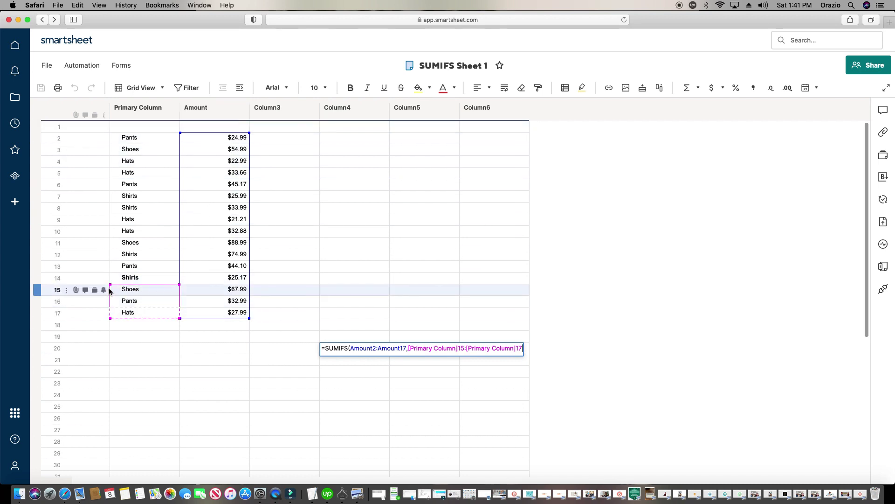
left_click(114, 266)
left_click_drag(114, 266, 93, 231)
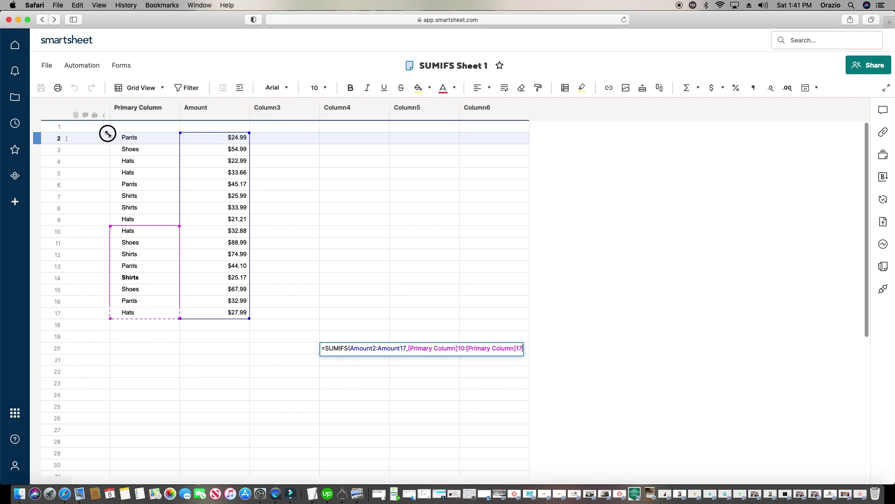
left_click_drag(108, 134, 118, 135)
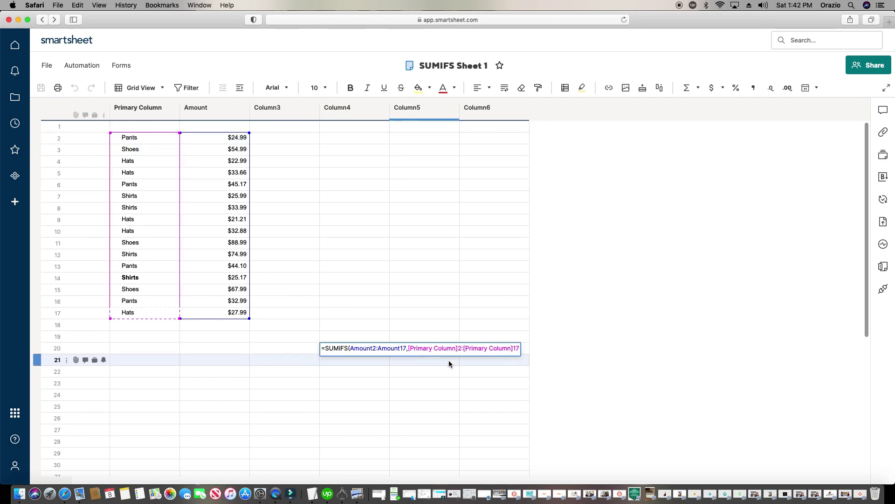
type(",")
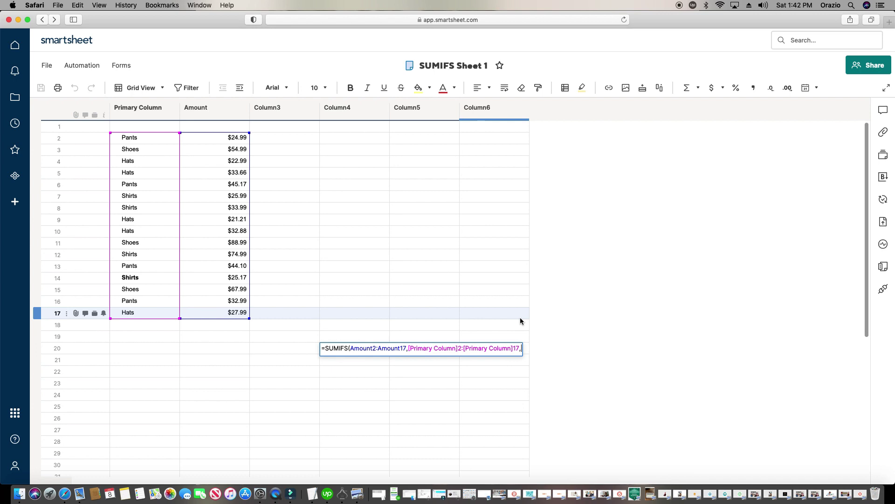
type("\"")
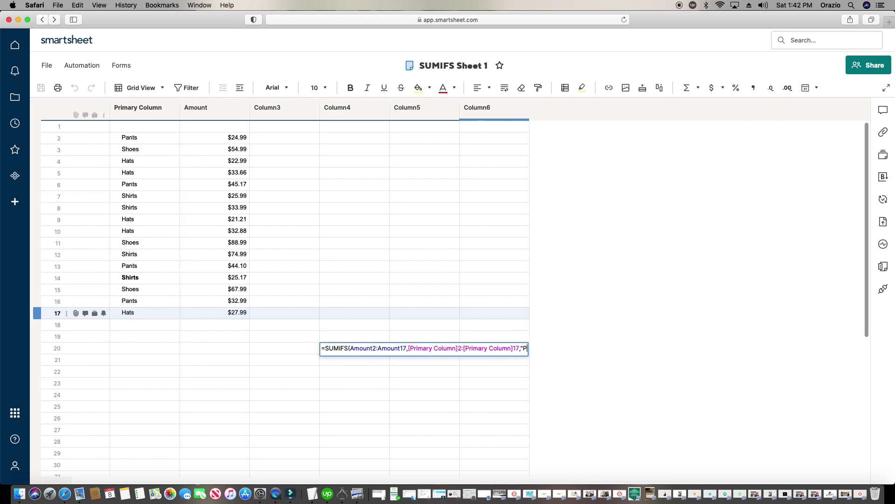
type("Pants\"")
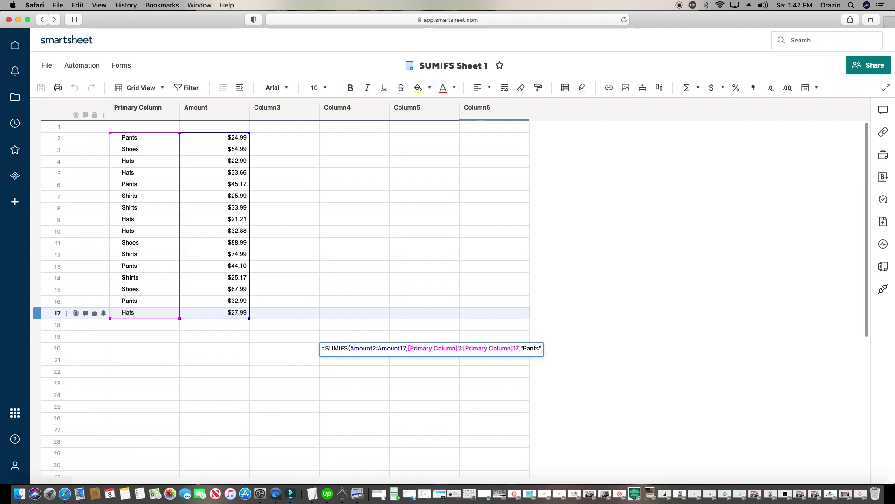
- Commit the formula so row 20 shows 147.25, and select the whole Column4
key("Return")
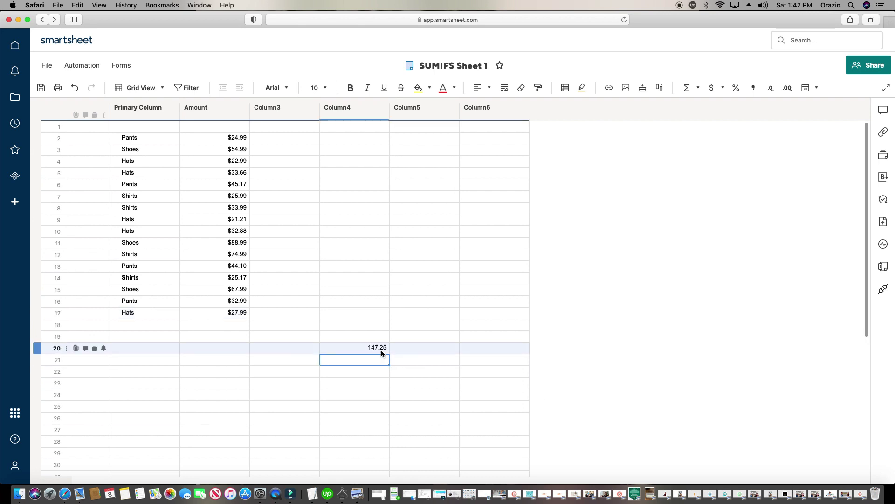
left_click(363, 111)
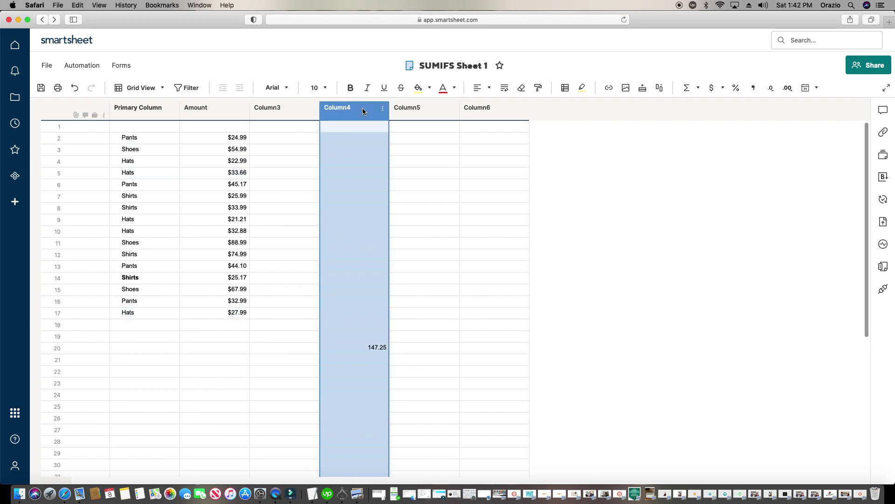
- Format Column4 as currency so the row 20 total reads $147.25
left_click(712, 89)
left_click(352, 359)
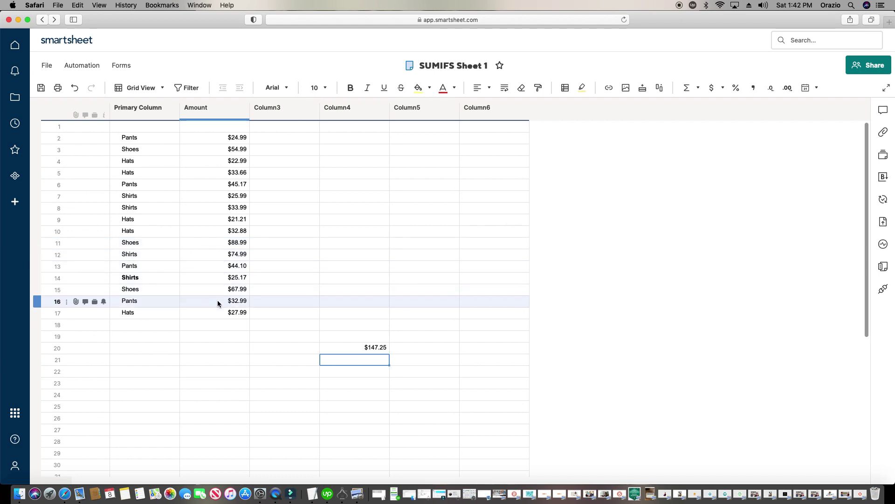
left_click(377, 349)
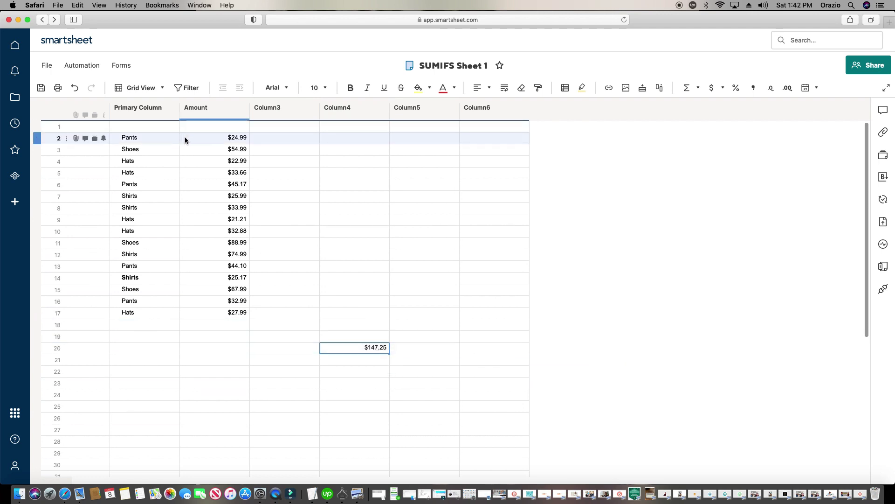
- Check the Pants amounts in rows 2, 6, 13 and 16 against the total
left_click_drag(161, 138, 201, 140)
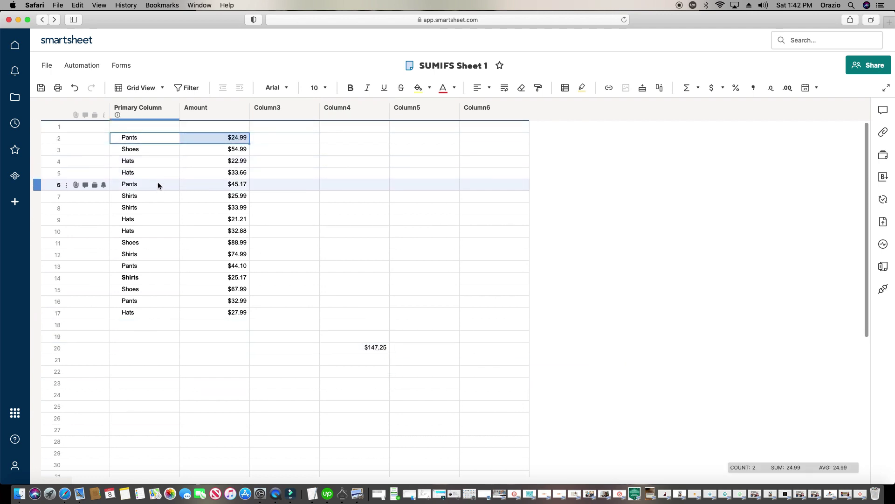
left_click_drag(200, 184, 173, 185)
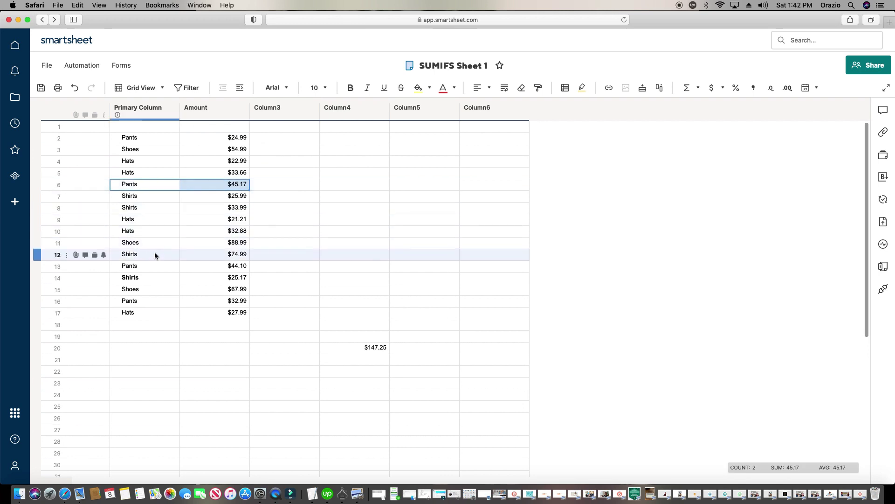
left_click_drag(155, 266, 227, 263)
left_click_drag(159, 302, 228, 303)
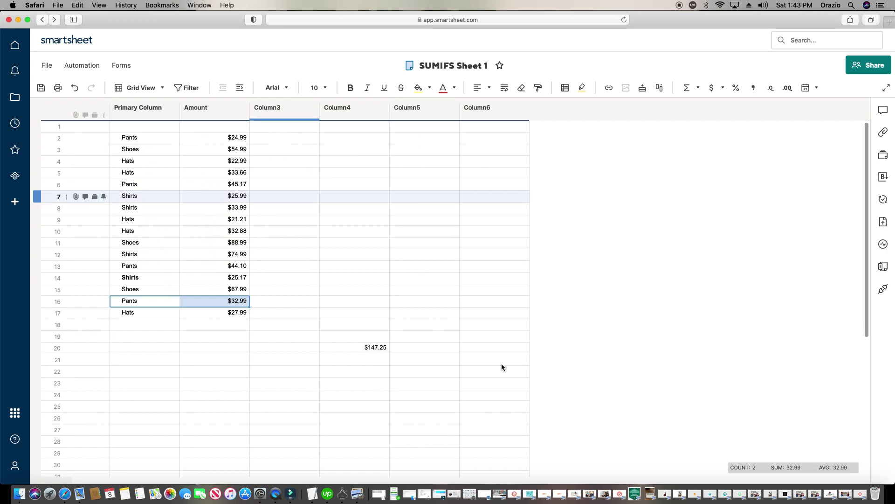
- Copy the row 20 SUMIFS formula into Column4 row 23
double_click(361, 349)
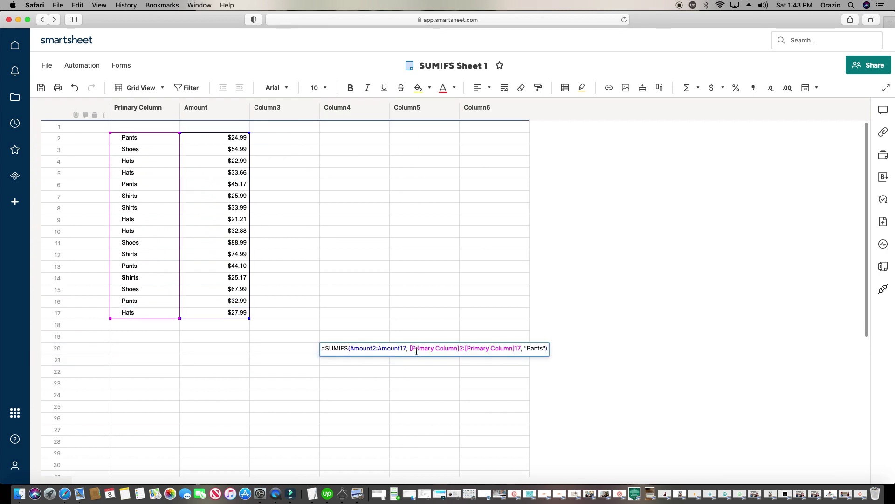
triple_click(417, 349)
key("super+c")
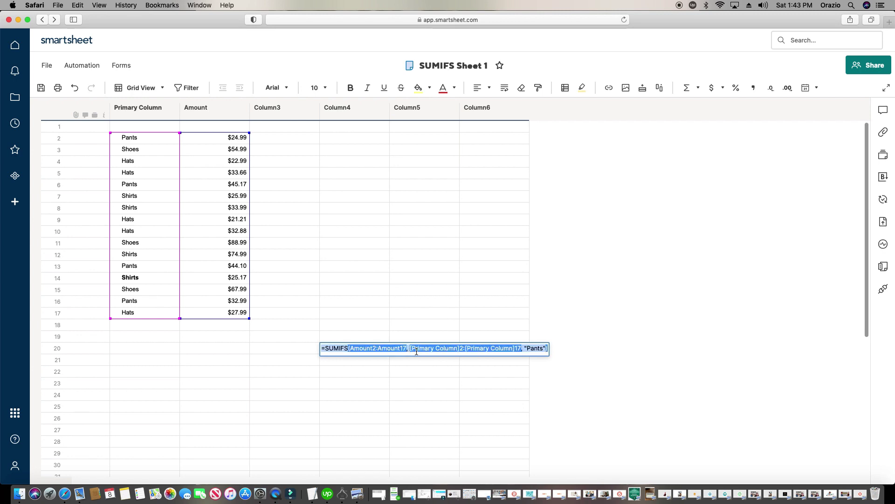
left_click(336, 385)
type("$147.25")
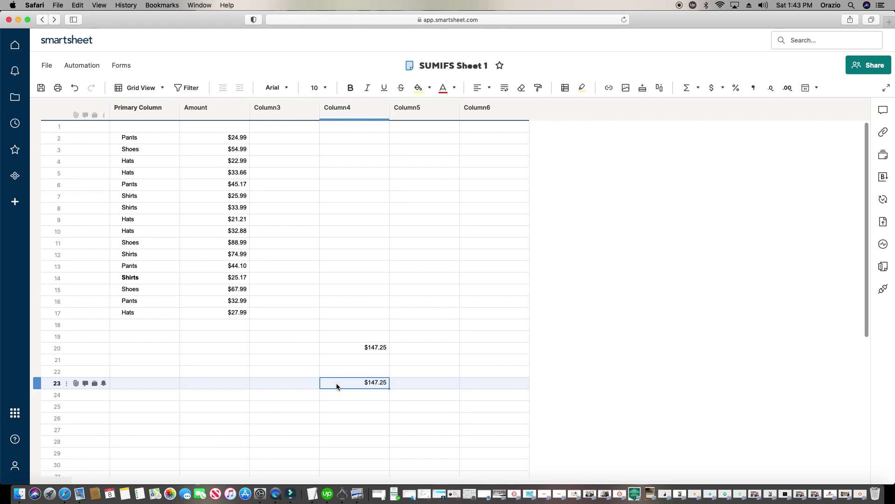
left_click(346, 406)
- Change the row 23 criterion from "Pants" to "Hats", giving $138.73
double_click(360, 384)
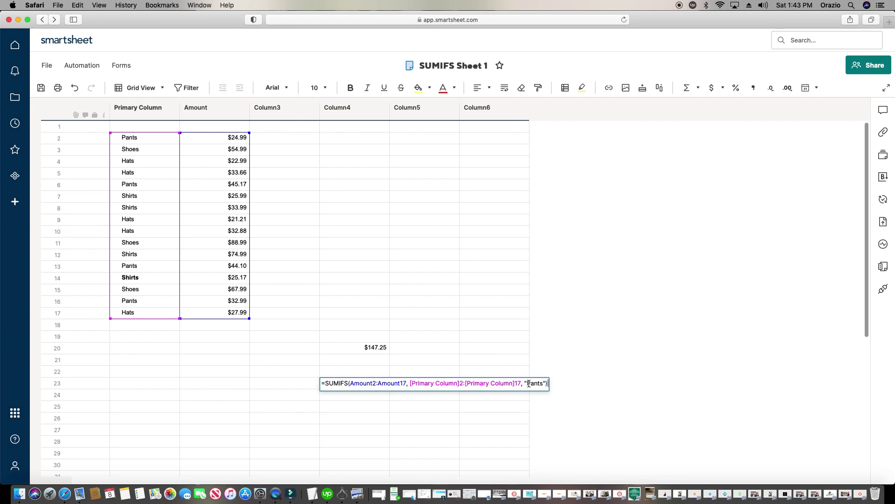
left_click_drag(529, 383, 547, 386)
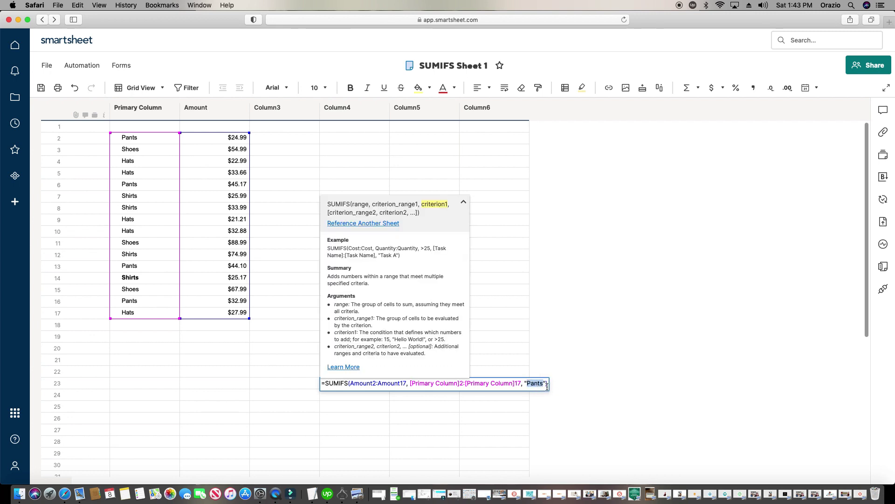
type("Hat")
key("Return")
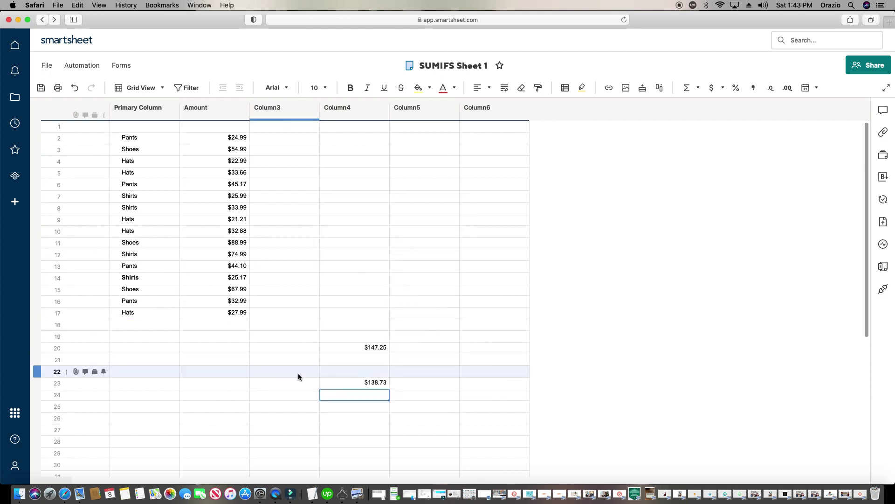
left_click(380, 384)
- Open the row 23 Hats formula to review its Amount and Primary Column ranges
double_click(380, 383)
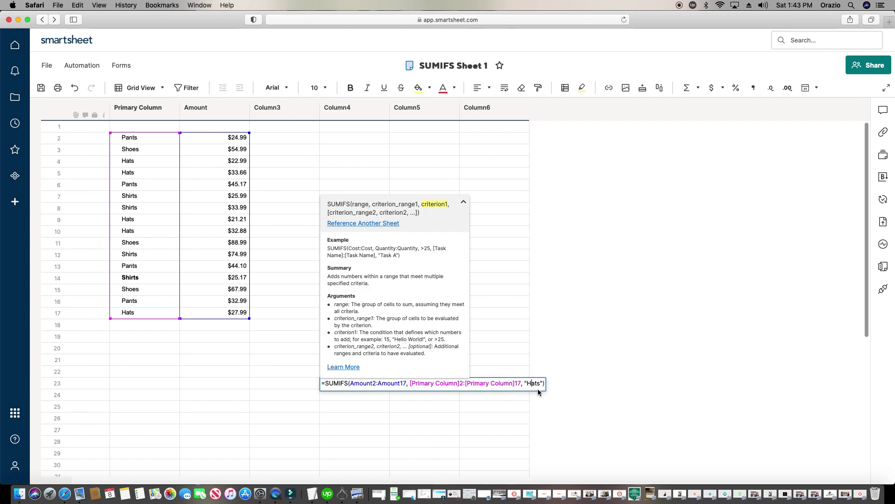
- Try the criterion "hat" in row 23, which returns $0.00
key("Return")
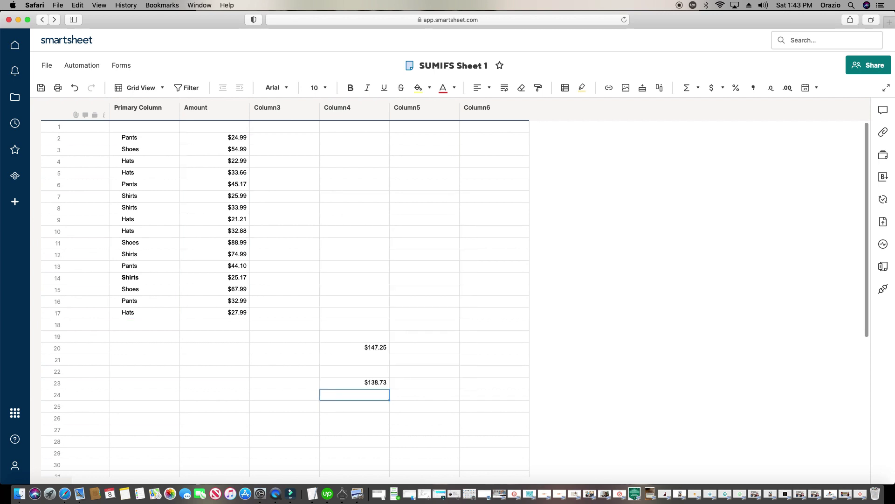
double_click(351, 385)
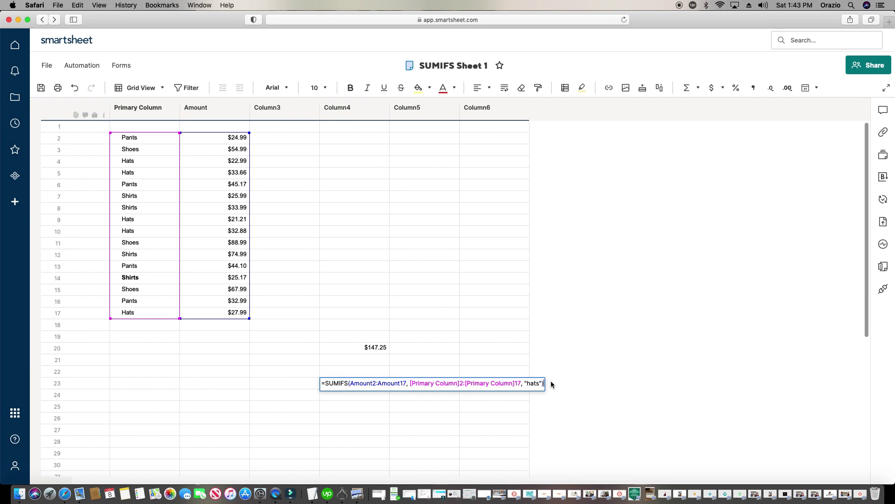
left_click_drag(527, 383, 539, 384)
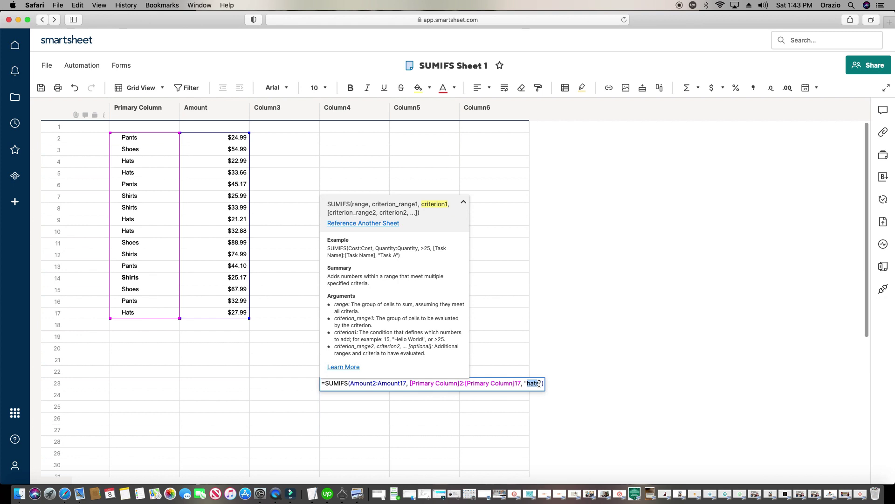
type("ha")
key("Return")
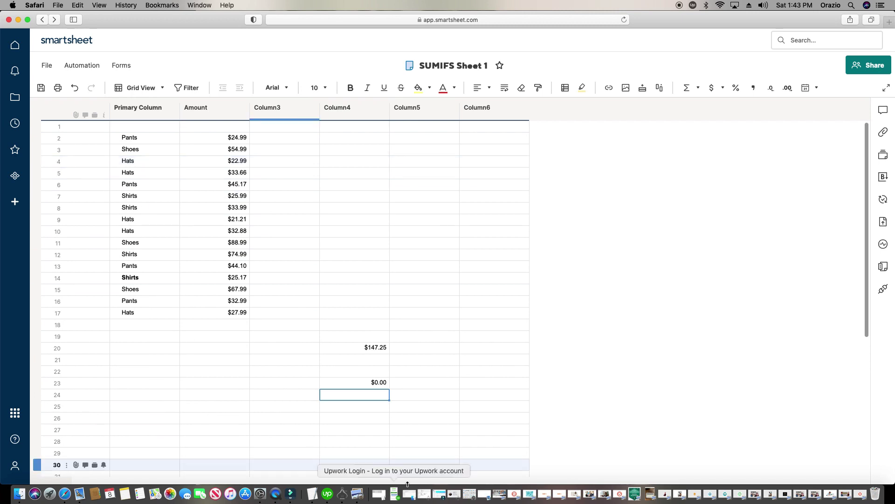
- Restore the criterion to "hats" so row 23 totals $138.73 again
left_click(369, 387)
double_click(369, 387)
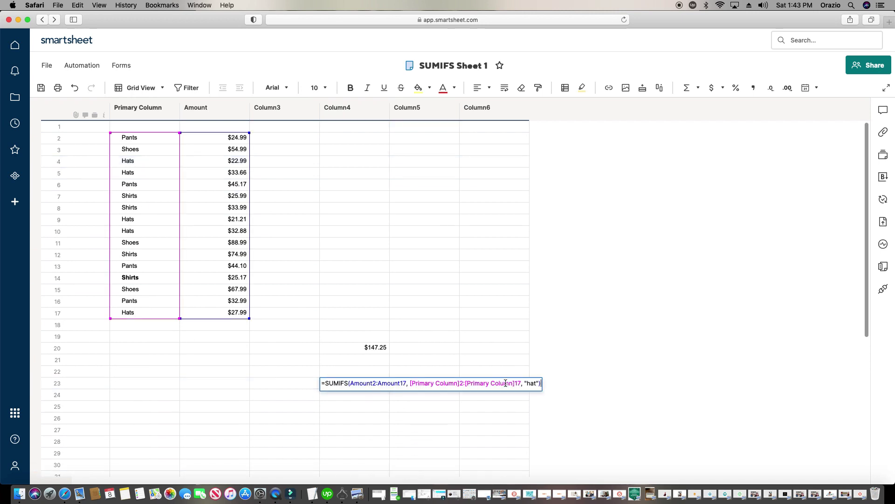
double_click(530, 383)
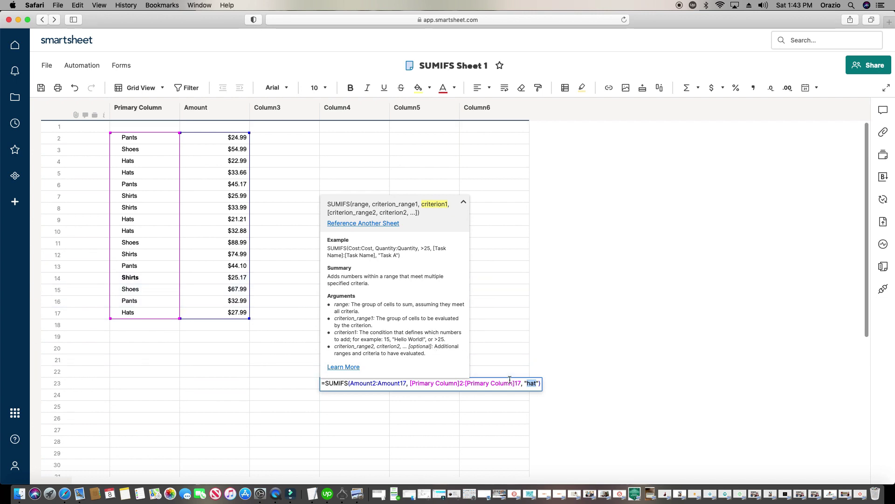
type("hatrs")
key("Left")
key("BackSpace")
key("Return")
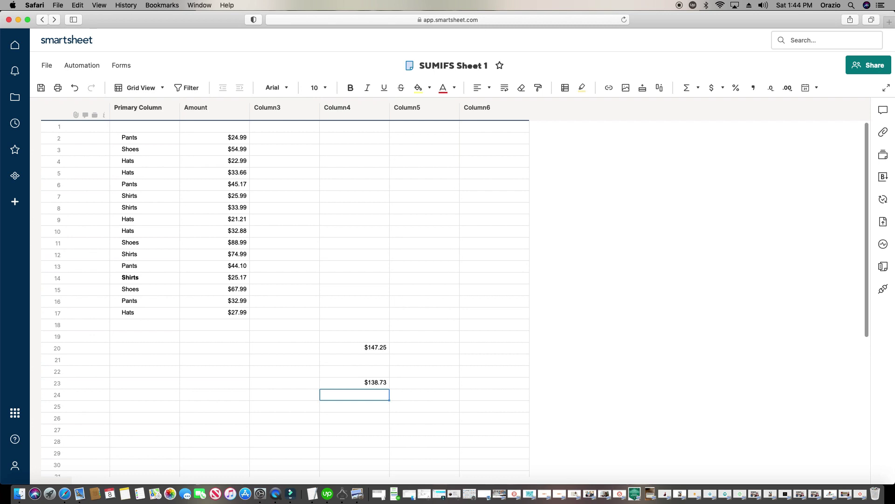
- After rechecking the row 20 formula, start =SUMIFS( in Column4 row 25
left_click(364, 407)
left_click(365, 407)
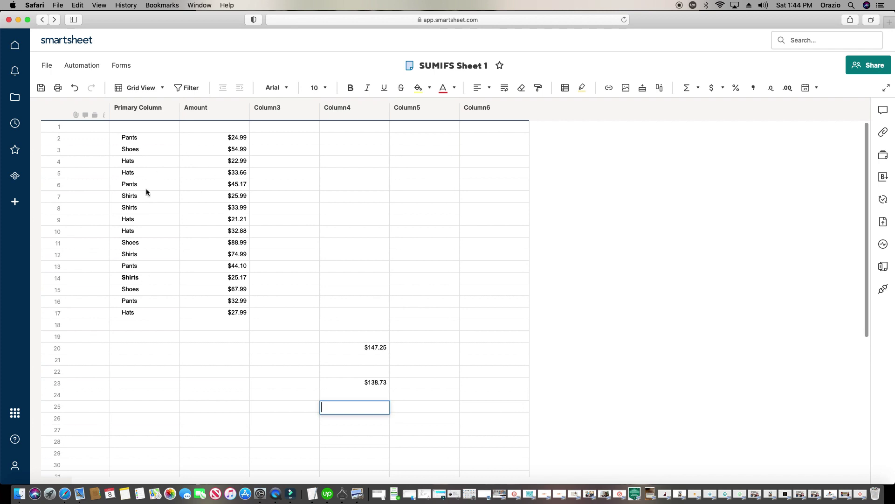
double_click(359, 350)
key("Escape")
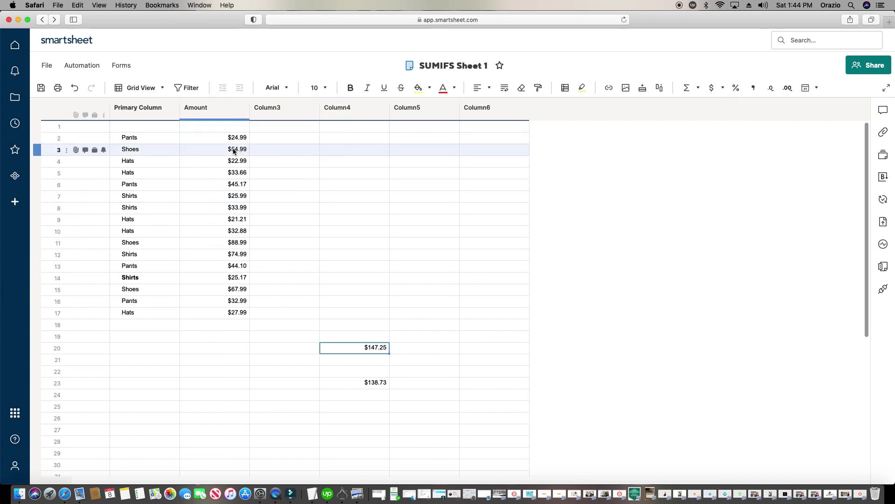
left_click(369, 407)
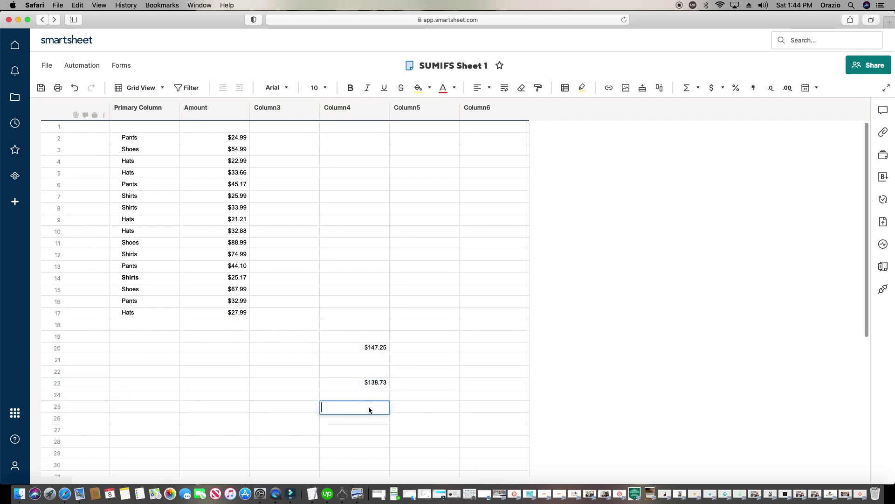
type("=sumifs")
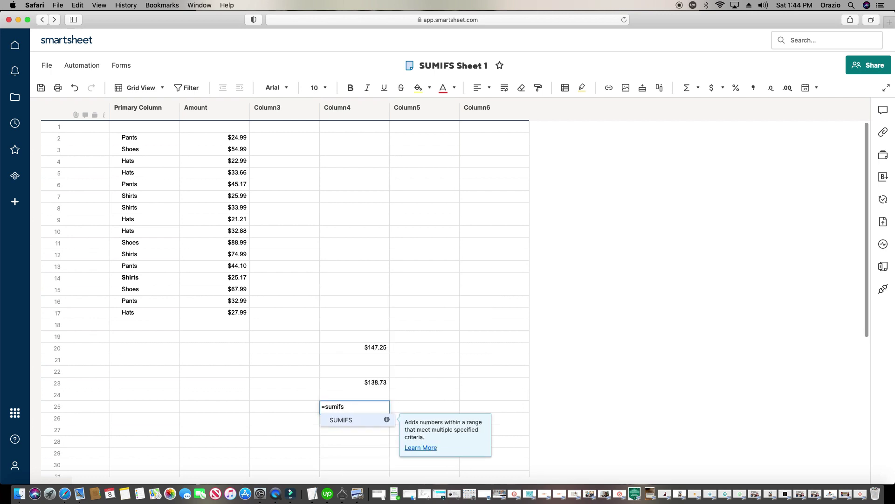
left_click(340, 419)
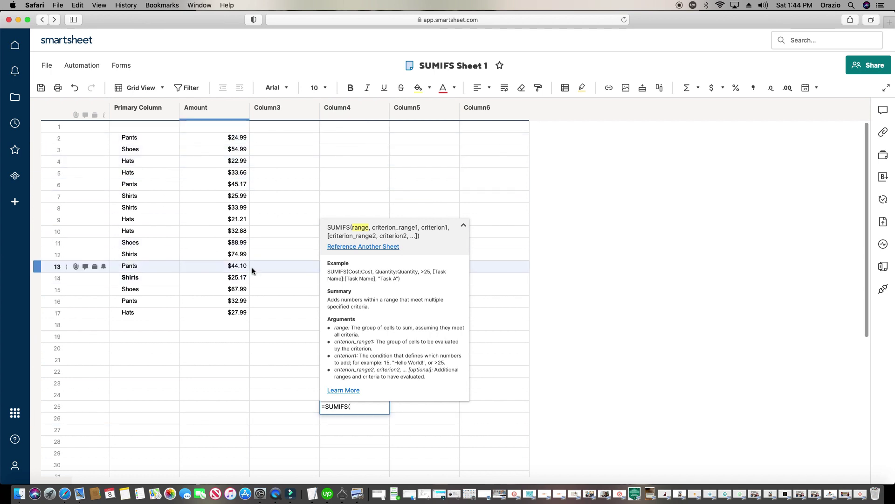
- Clear the unfinished formula text from Column4 row 25
left_click(446, 421)
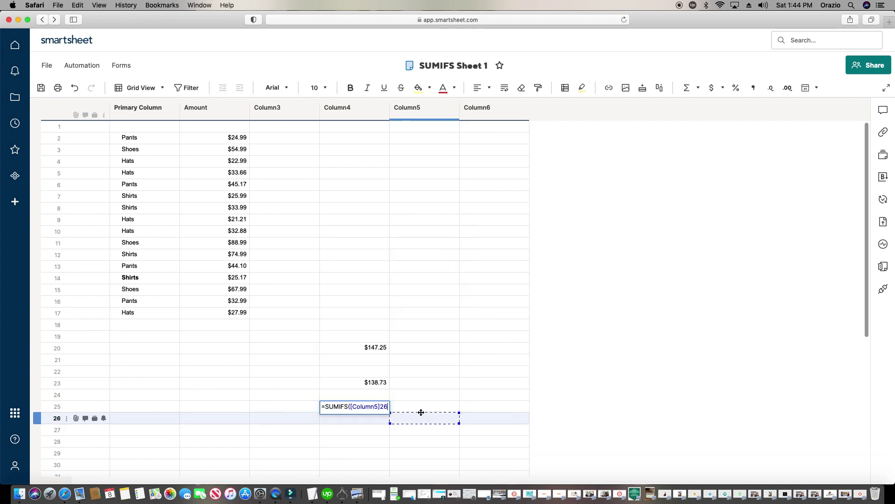
left_click(380, 407)
triple_click(380, 407)
key("BackSpace")
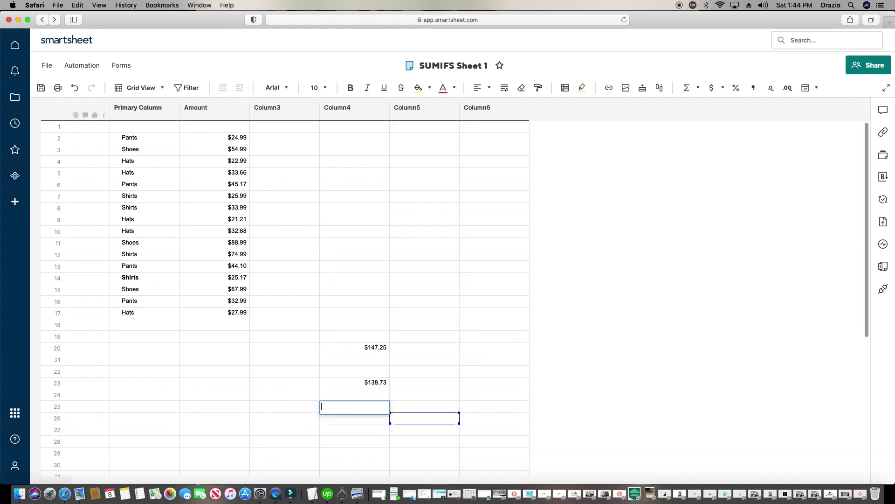
- Copy the row 20 Pants SUMIFS formula and paste it into Column4 row 25
double_click(357, 347)
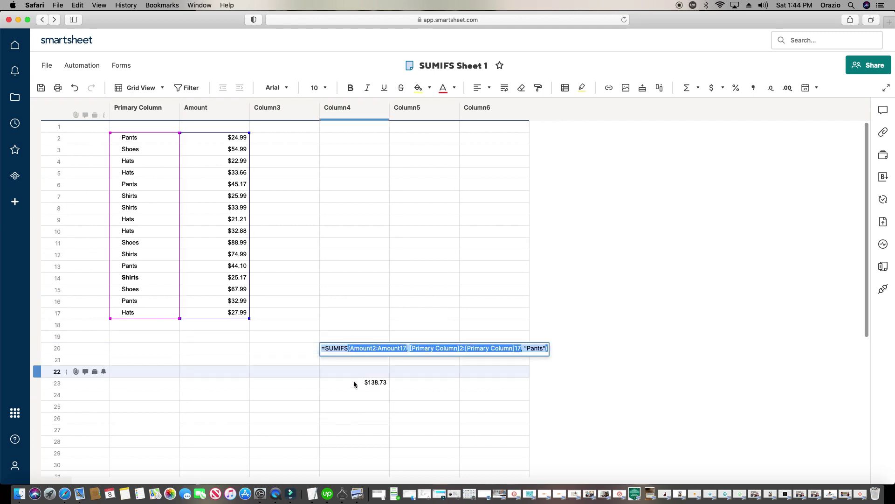
left_click(355, 408)
left_click(355, 408)
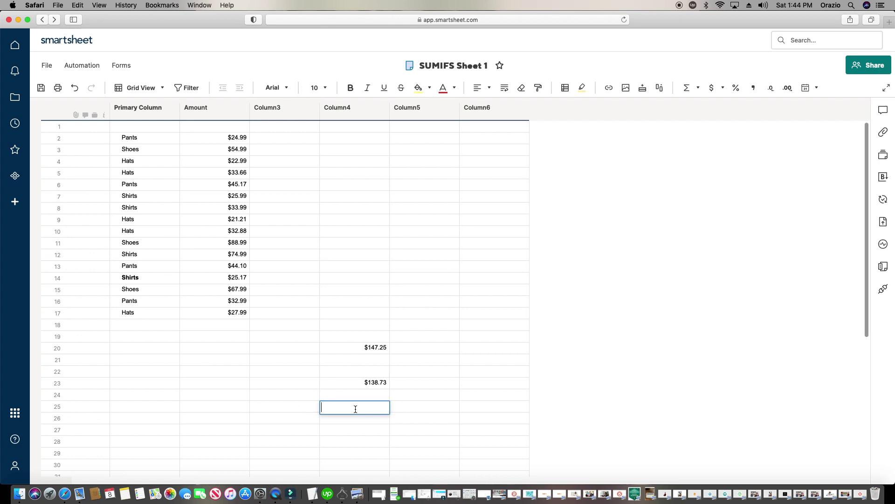
key("super+v")
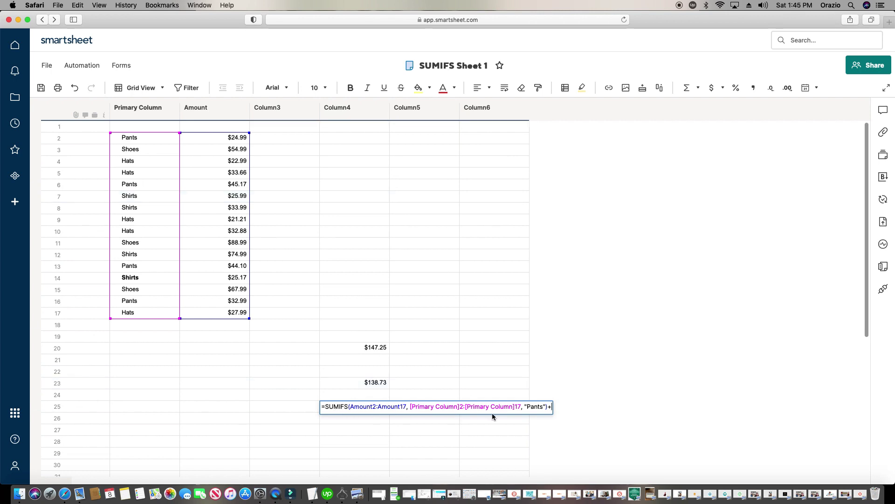
- Append +SUMIFS after the pasted Pants term, choosing SUMIFS from the suggestions
type(")+sumifs")
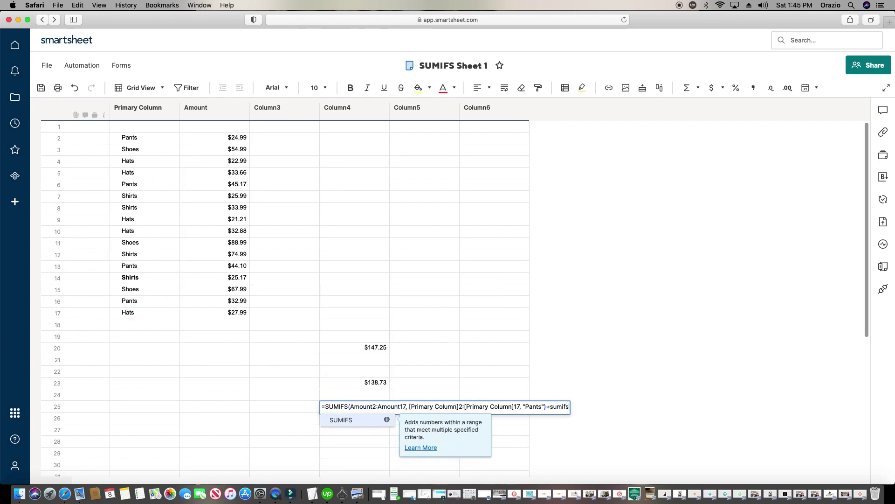
left_click(346, 419)
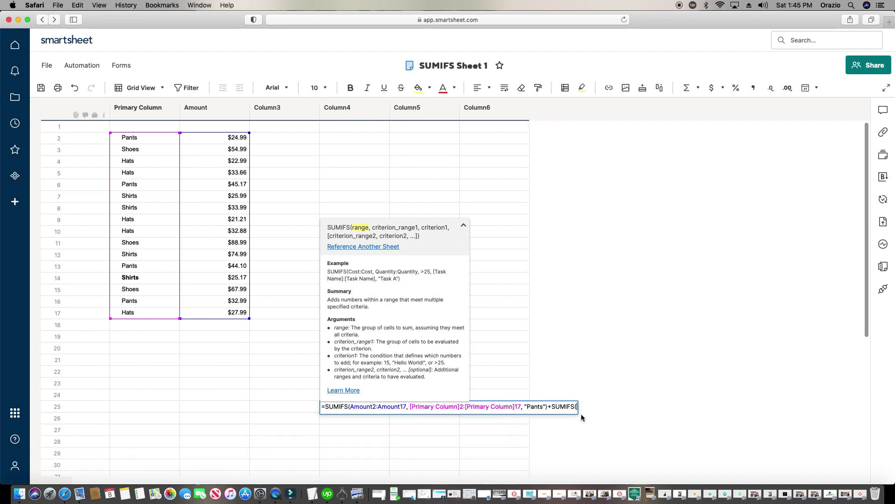
- In Reference Another Sheet, select the whole Amount column of SUMIFS Sheet 2
left_click(371, 248)
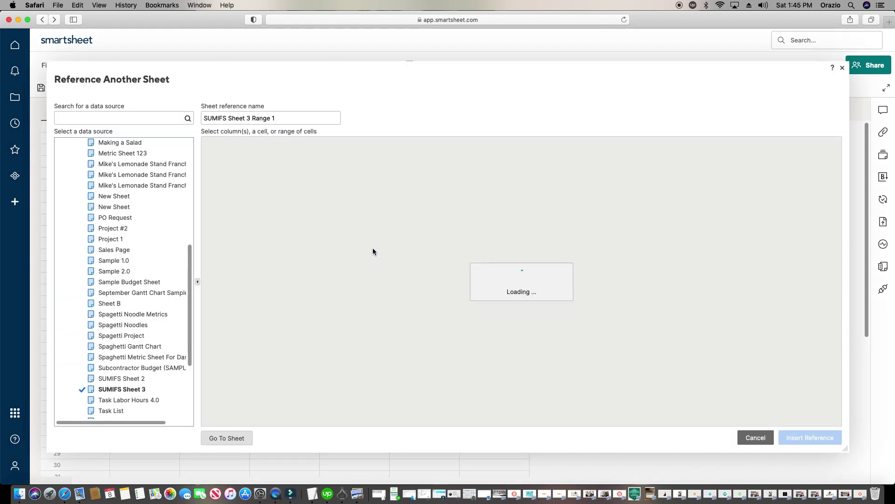
left_click(122, 379)
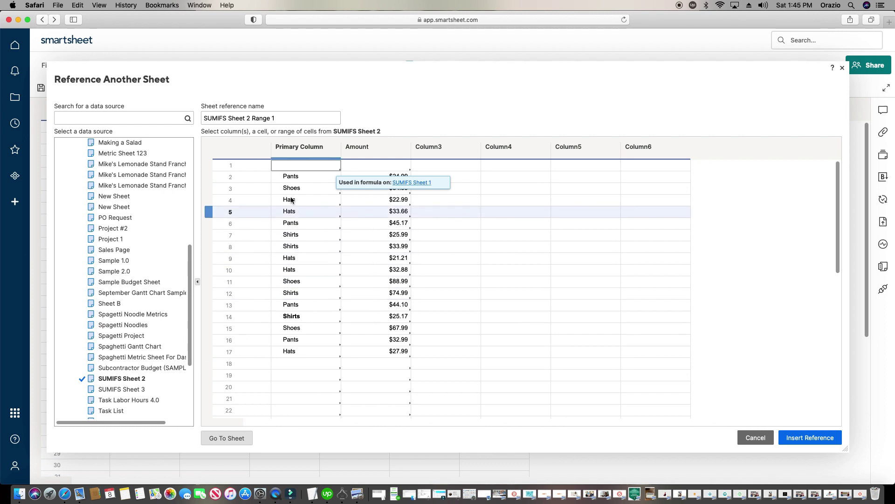
left_click(374, 157)
left_click_drag(375, 177, 381, 354)
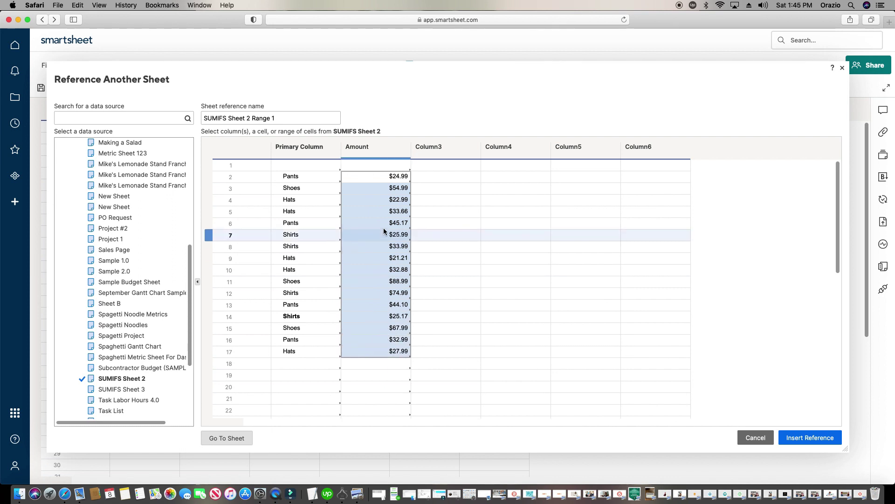
left_click(384, 149)
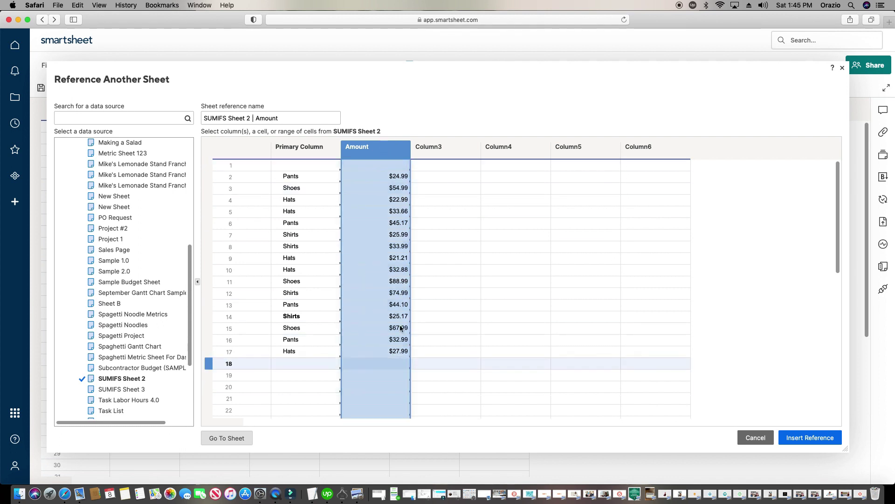
- Name the cross-sheet reference 'SUMIFS Sheet 2 | Amount'
left_click(282, 117)
left_click_drag(282, 118, 265, 117)
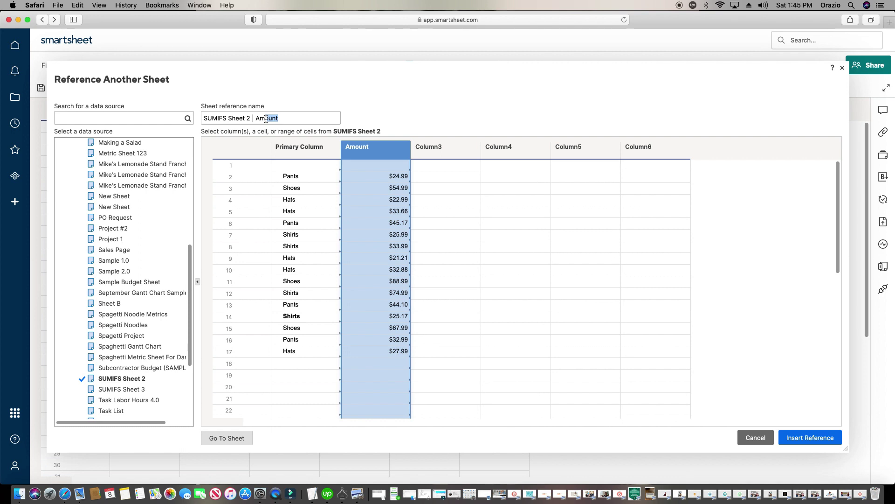
left_click_drag(282, 117, 254, 119)
left_click_drag(259, 118, 259, 119)
triple_click(249, 118)
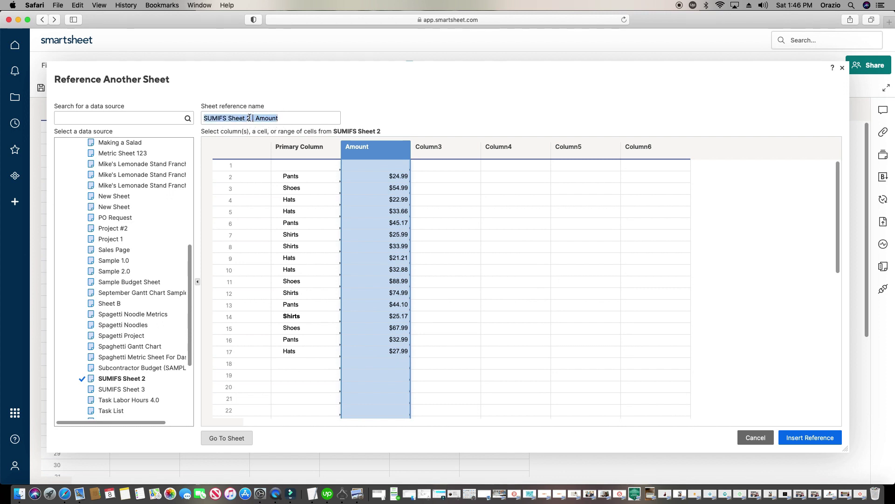
type("S")
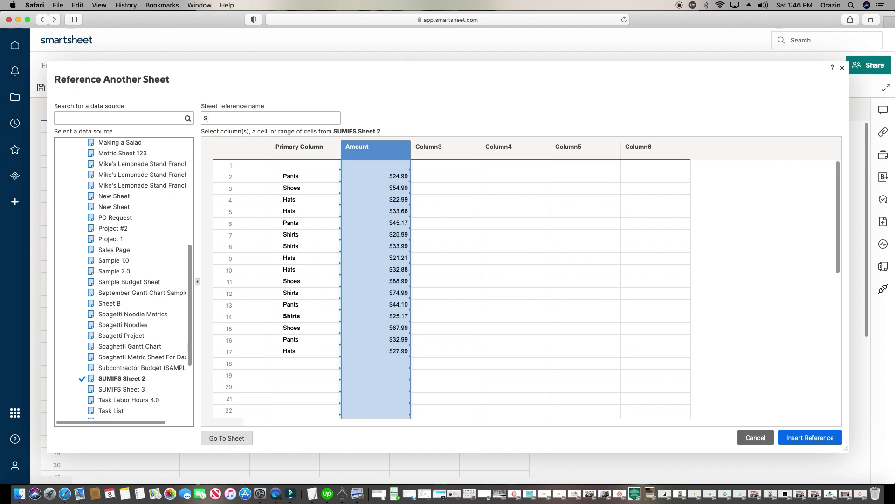
type("UMIFS Sheet 2")
type("| Amount")
- Reselect the full Amount column and insert it as the second SUMIFS sum range
left_click_drag(365, 176, 375, 340)
left_click(387, 146)
left_click(803, 438)
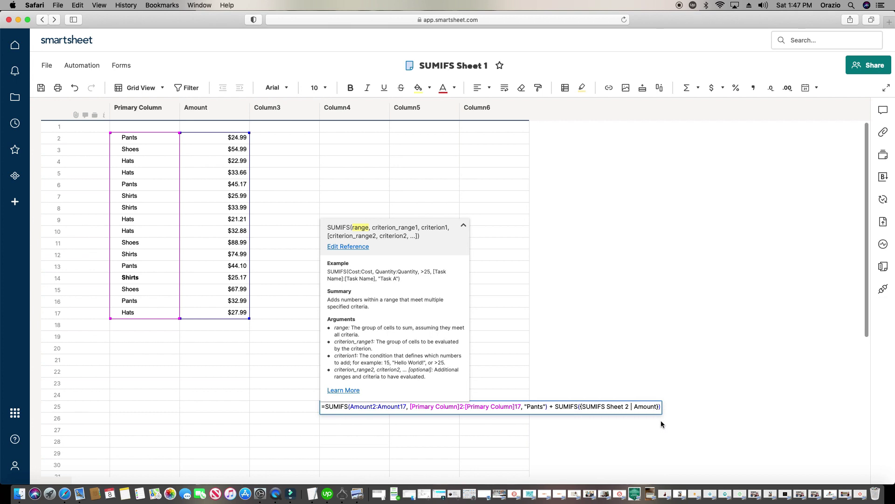
- Add a comma after the {SUMIFS Sheet 2 | Amount} reference to begin the criterion range
left_click(661, 406)
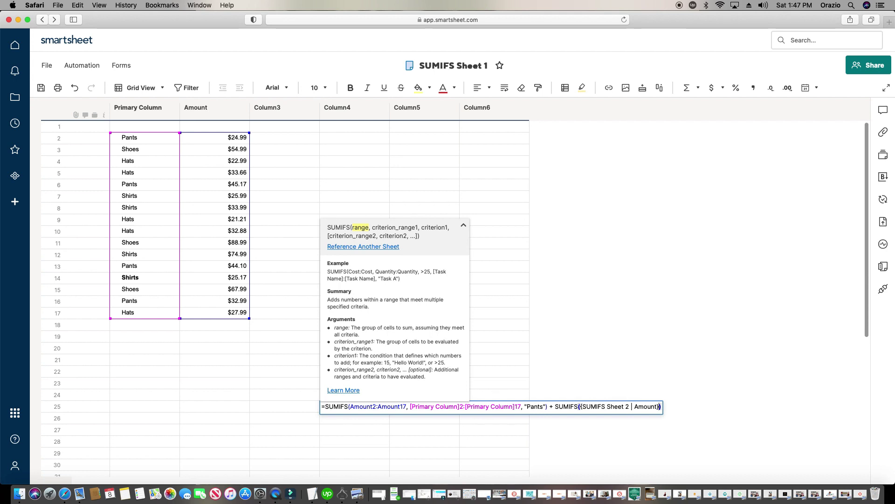
type(",")
left_click(377, 247)
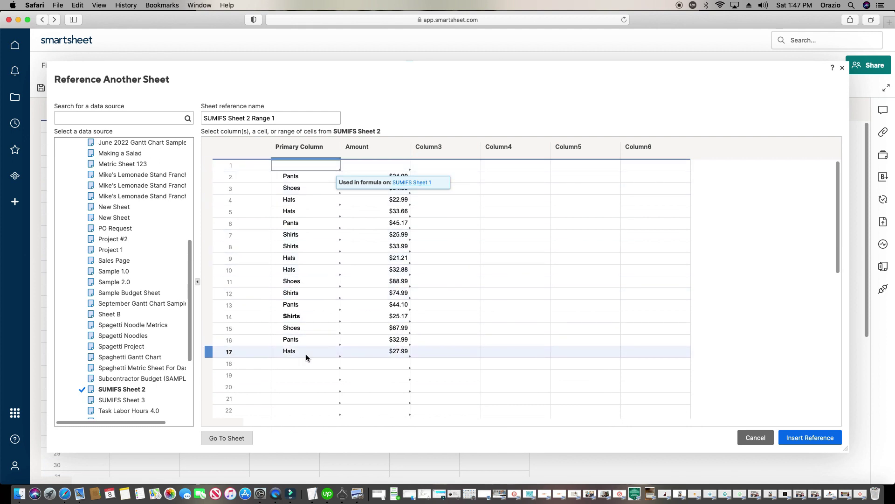
- Insert SUMIFS Sheet 2's Primary Column as criterion range with the criterion "Pants"
left_click(296, 149)
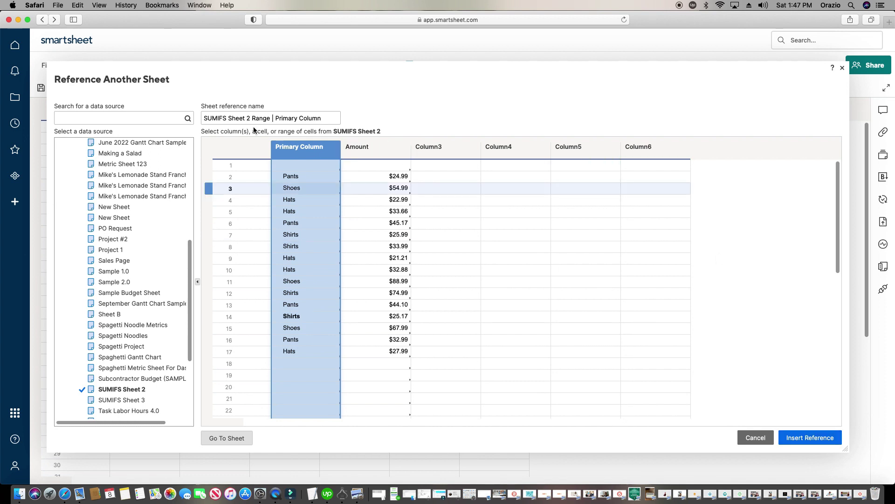
left_click(800, 440)
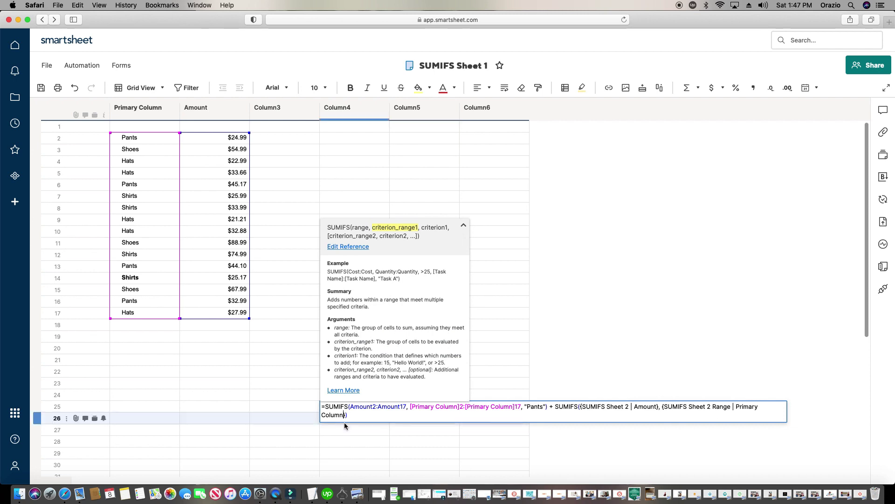
key("Right")
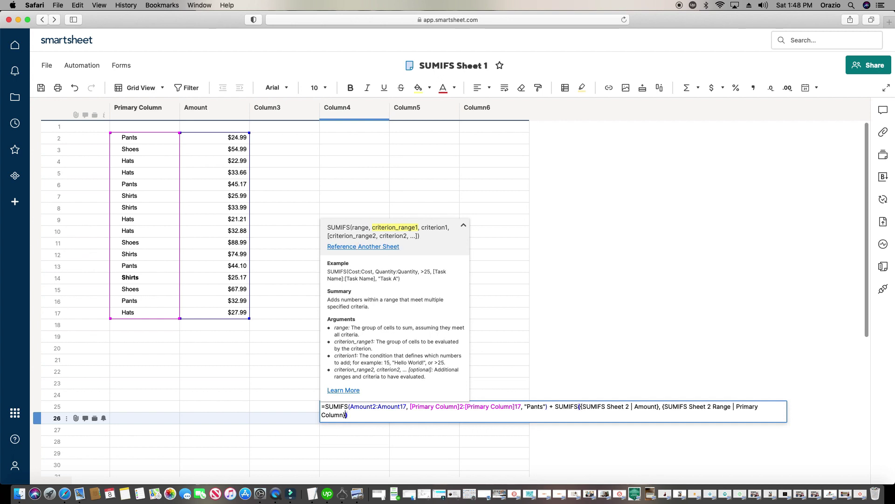
type(",\"Pants")
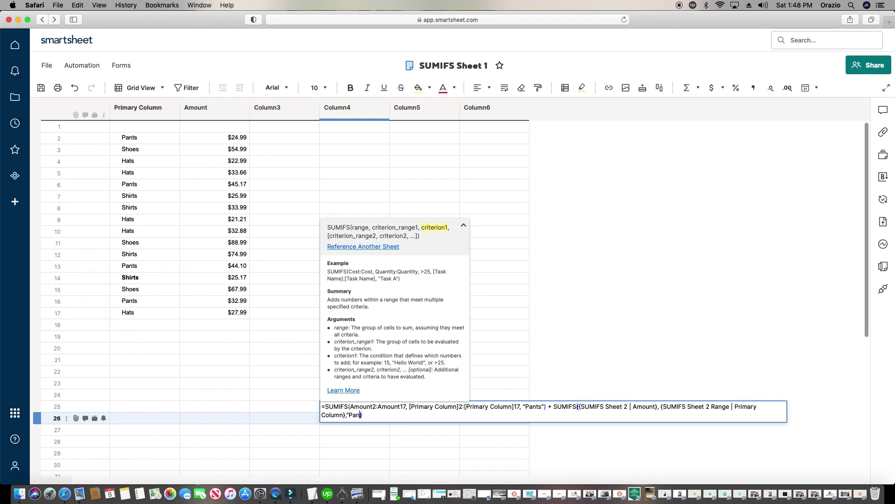
type("\"")
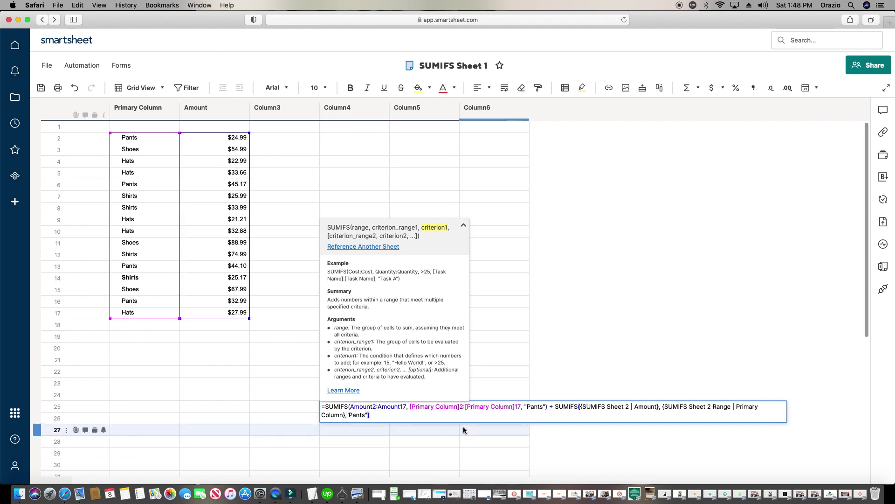
left_click(439, 416)
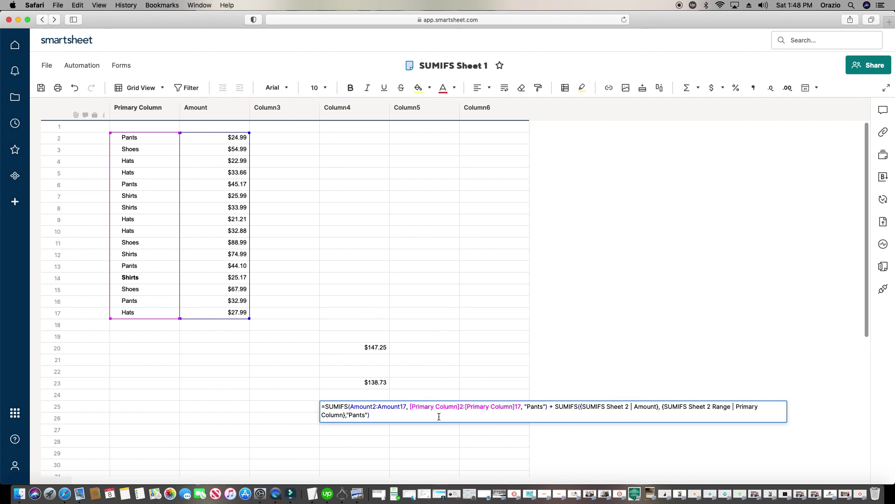
- Start a third SUMIFS using SUMIFS Sheet 3's whole Amount column as sum range
type("+sumifs")
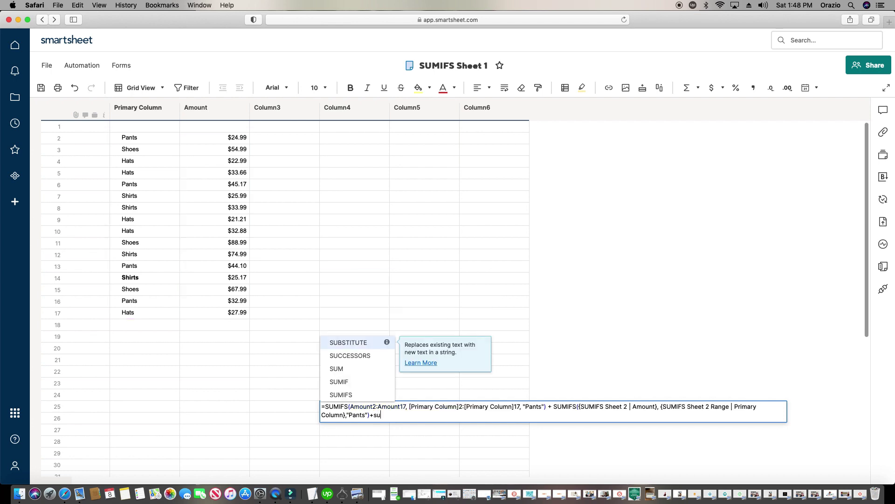
left_click(375, 428)
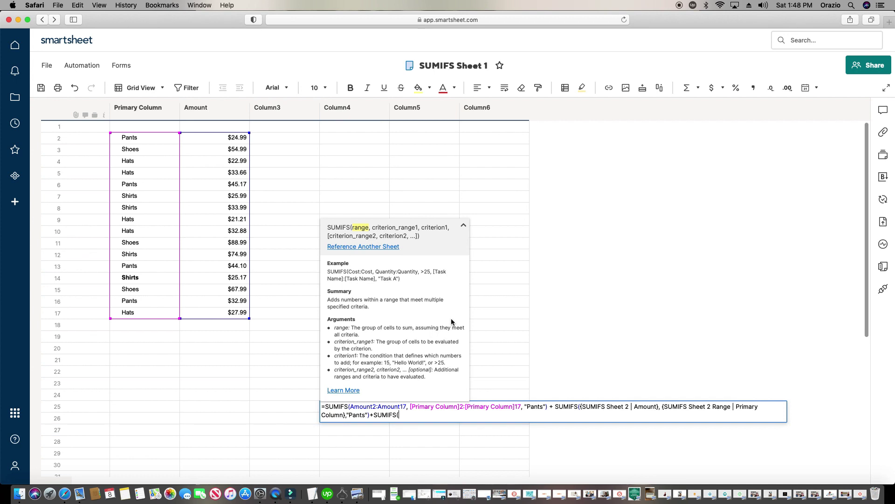
left_click(373, 247)
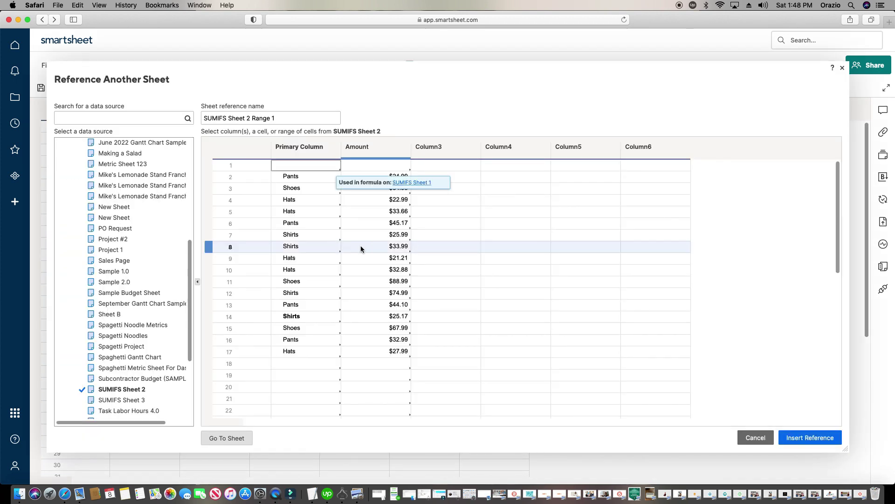
left_click(128, 400)
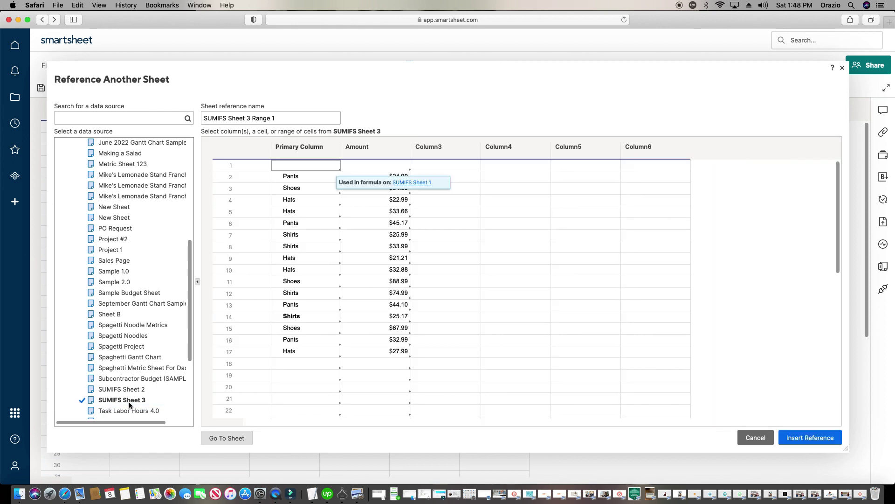
left_click(387, 146)
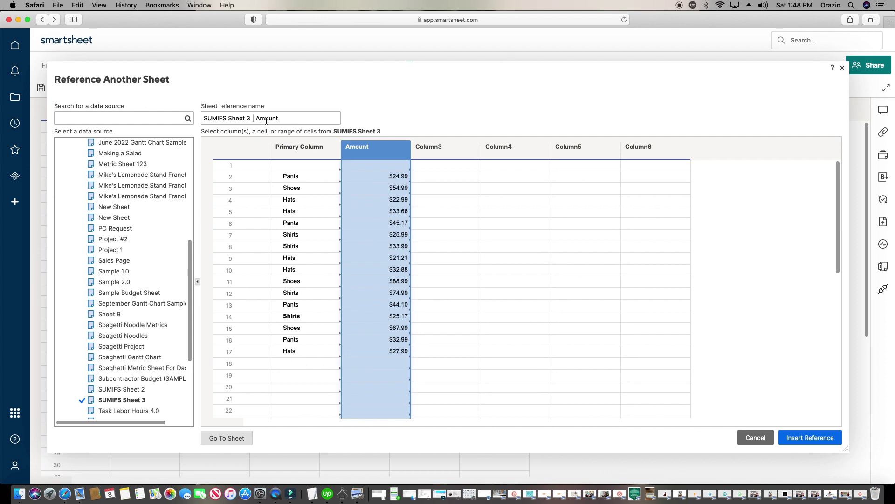
left_click(826, 439)
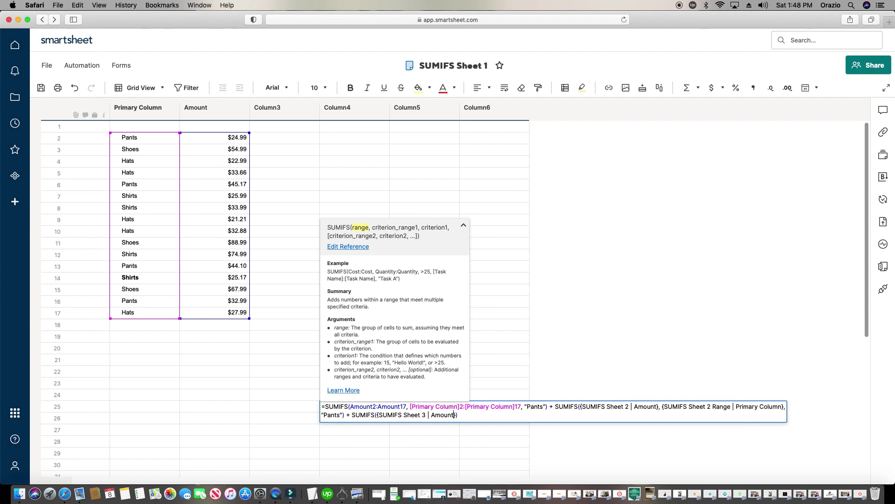
- Add a comma and SUMIFS Sheet 3's Primary Column as the criterion range
left_click(454, 414)
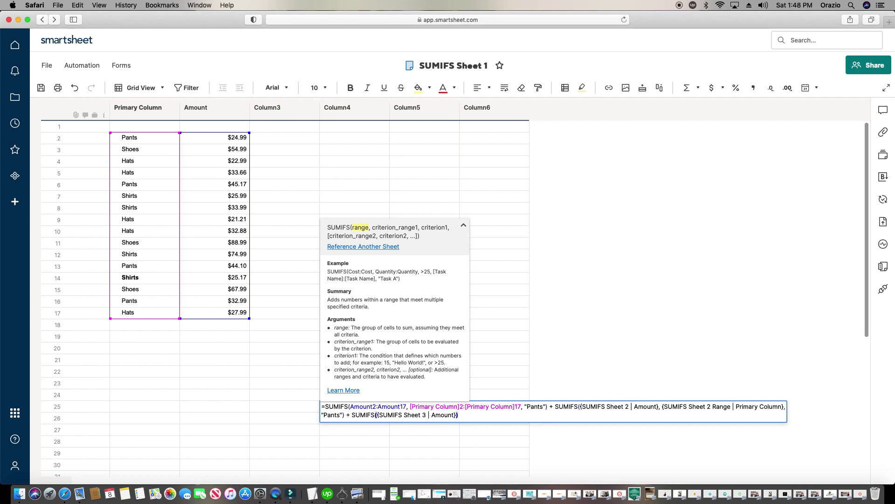
type(",")
left_click(384, 250)
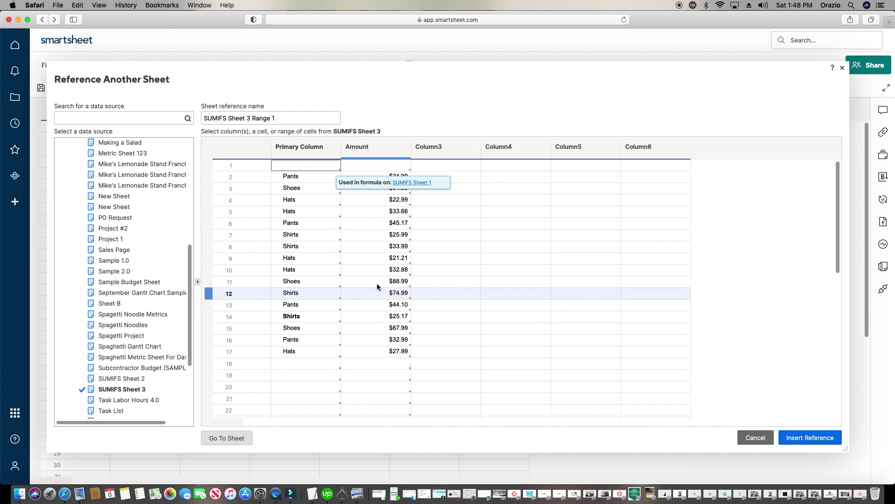
left_click(316, 151)
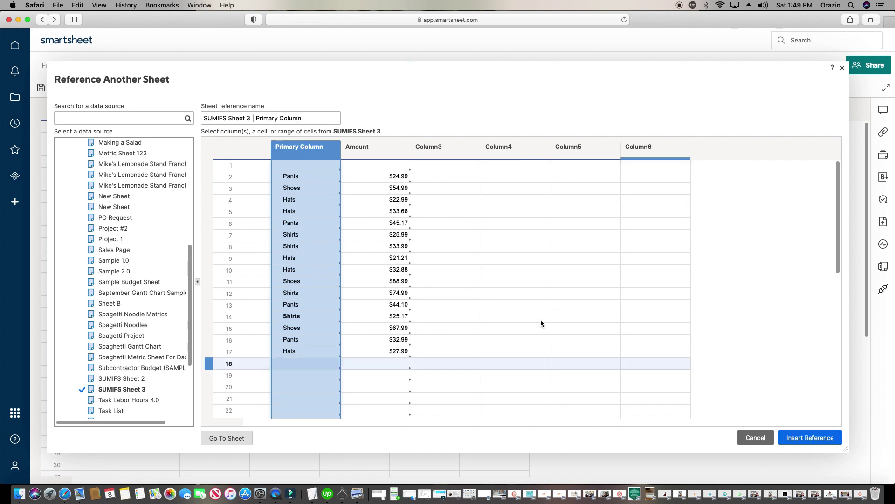
left_click(834, 439)
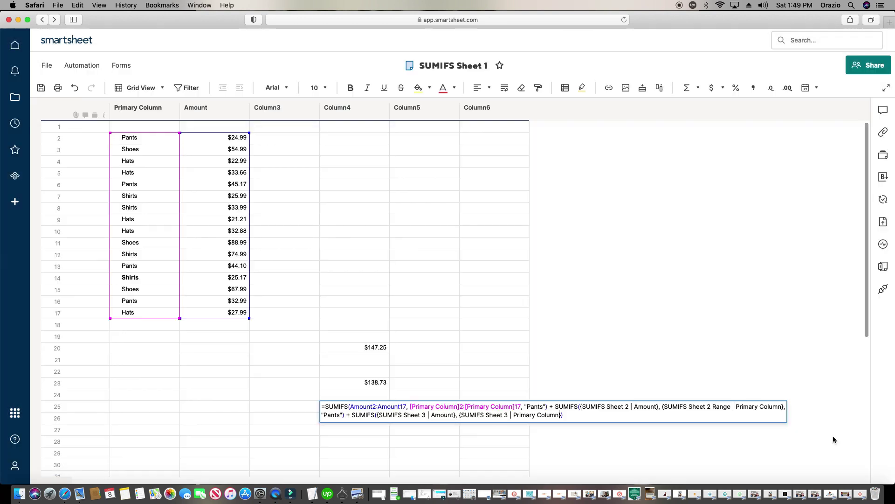
left_click(563, 414)
- Add the "Pants" criterion to the third SUMIFS and commit the formula, returning $441.75
type(",")
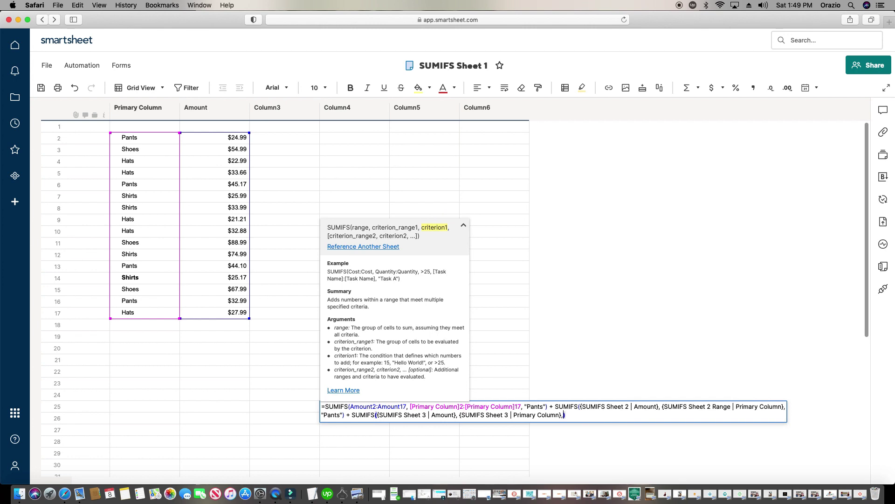
type("\"Pant")
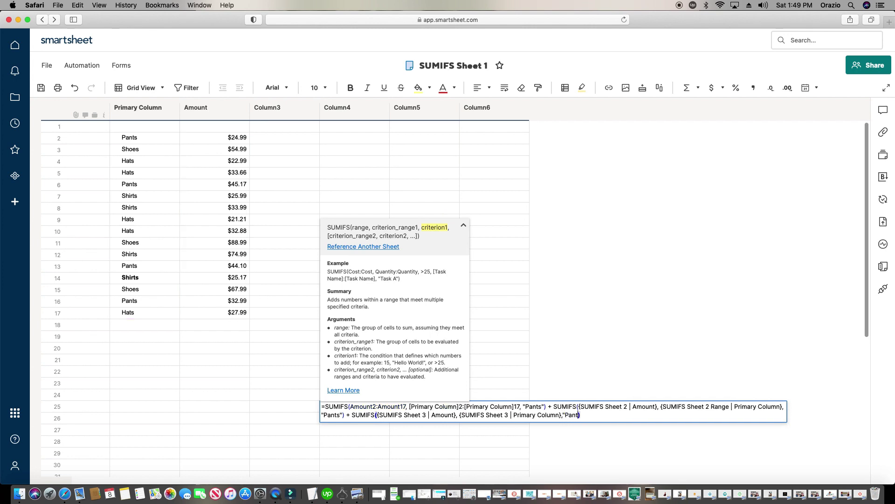
type("s\"")
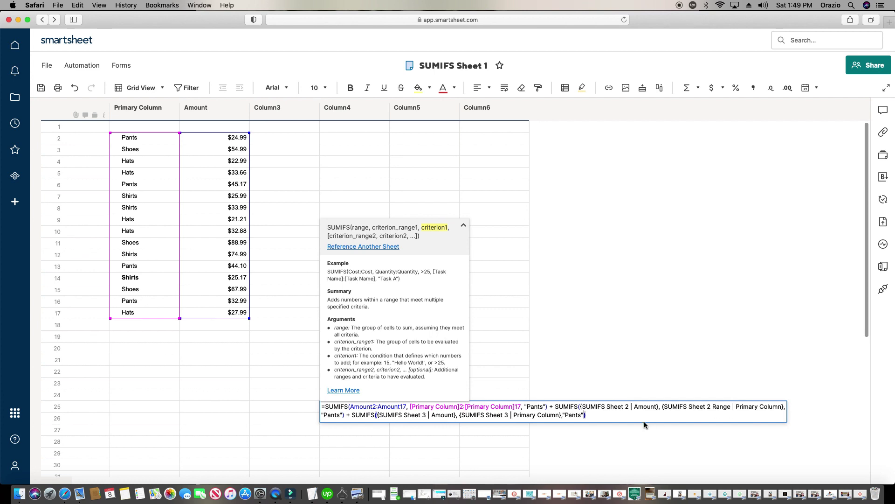
key("Right")
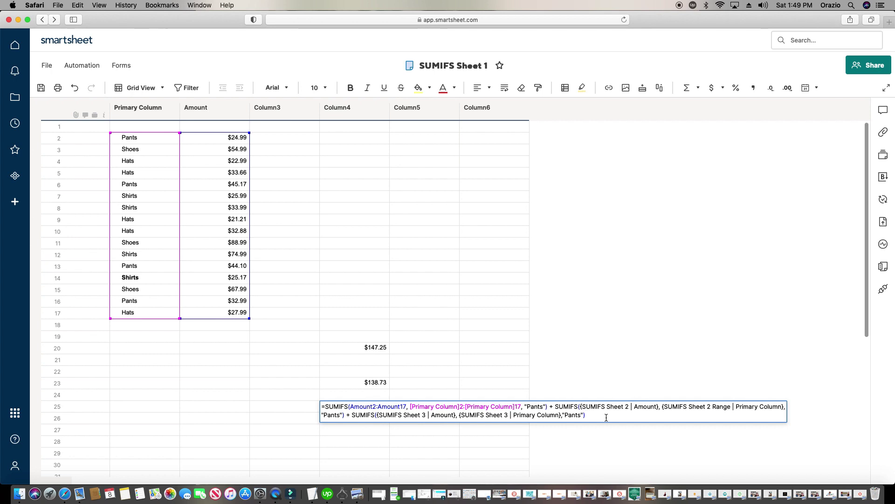
key("Return")
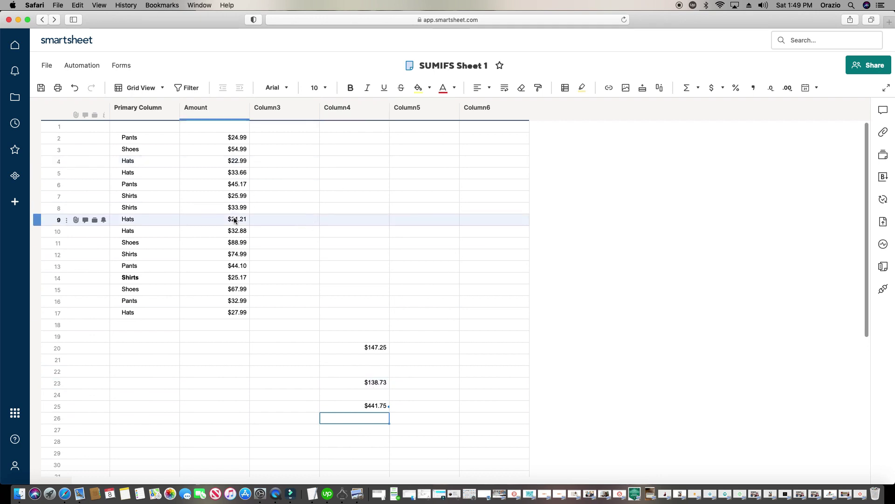
left_click(333, 409)
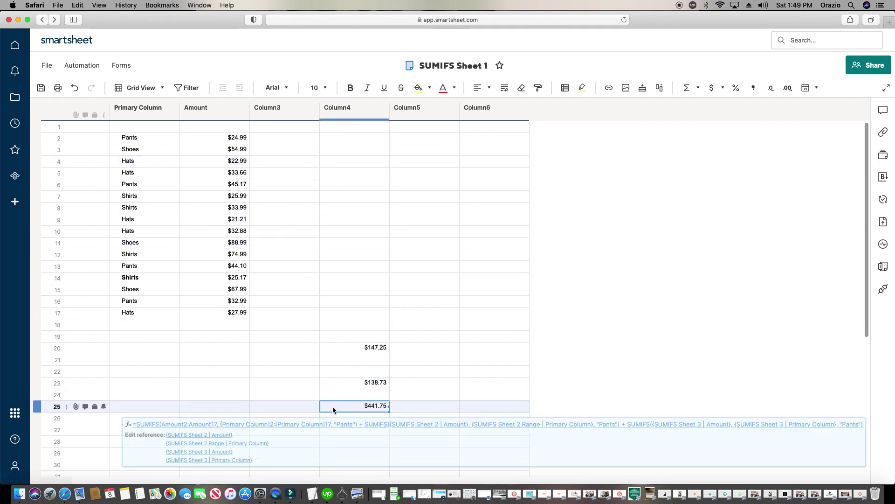